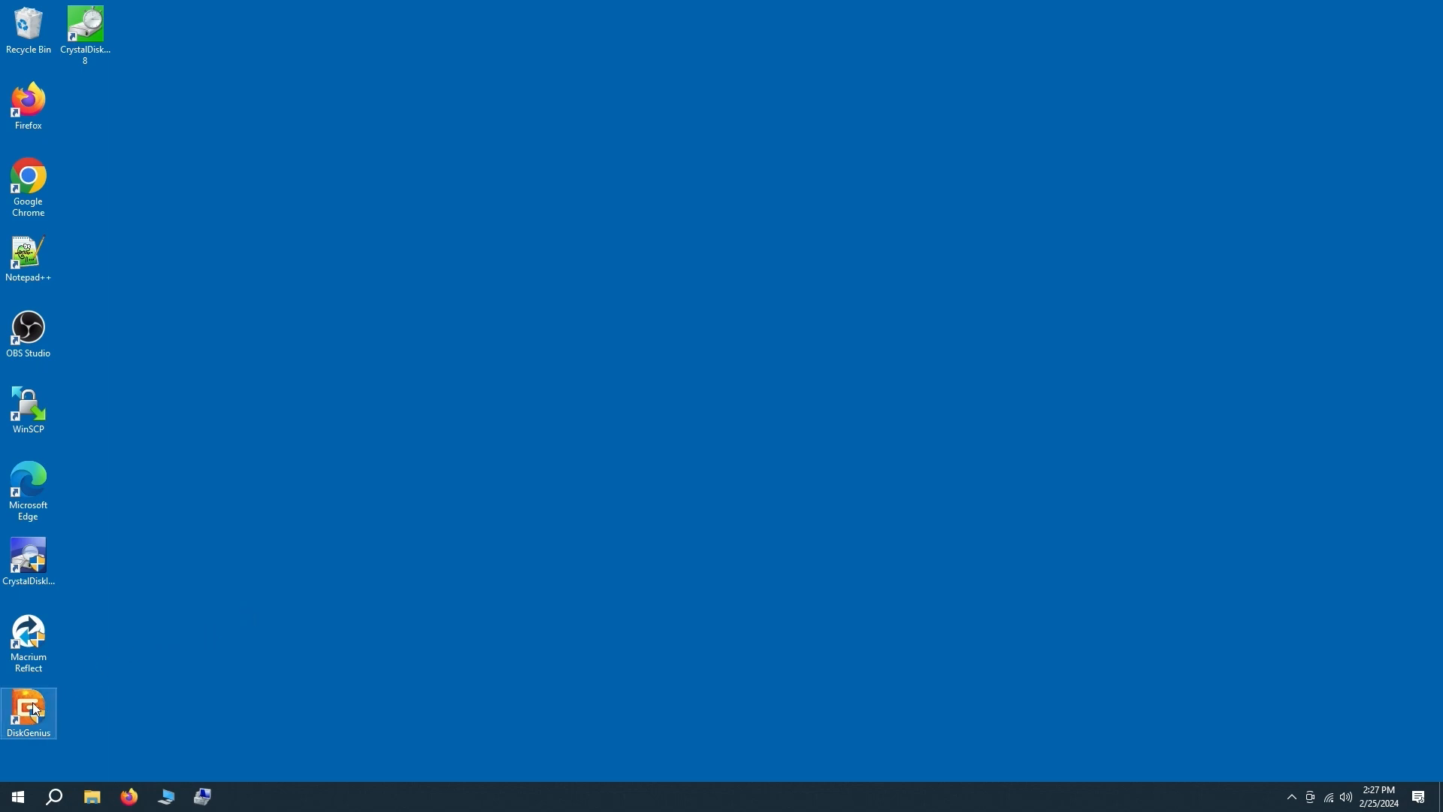
View the health details of the G: drive in CrystalDiskInfo and launch DiskGenius.
click(636, 193)
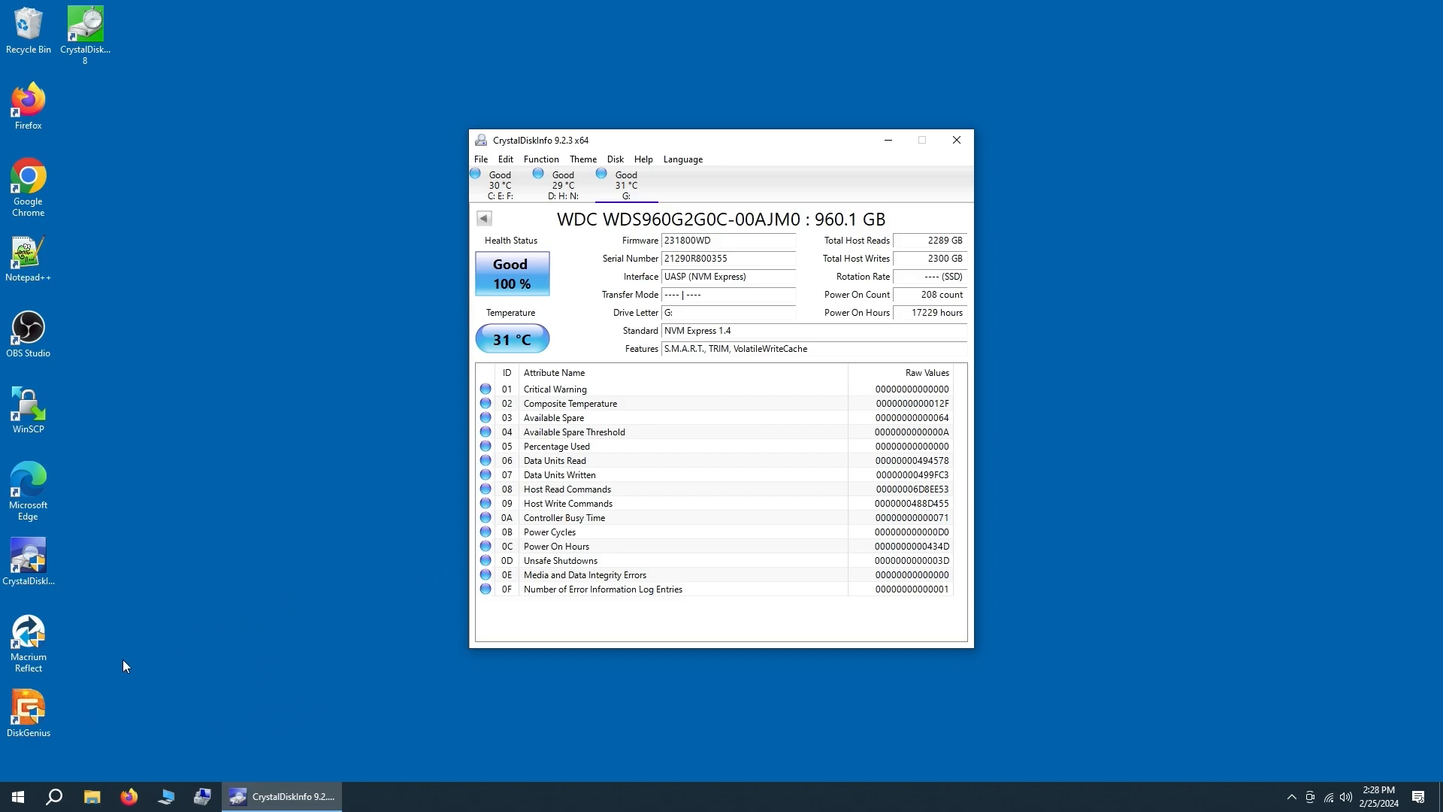
double_click(31, 703)
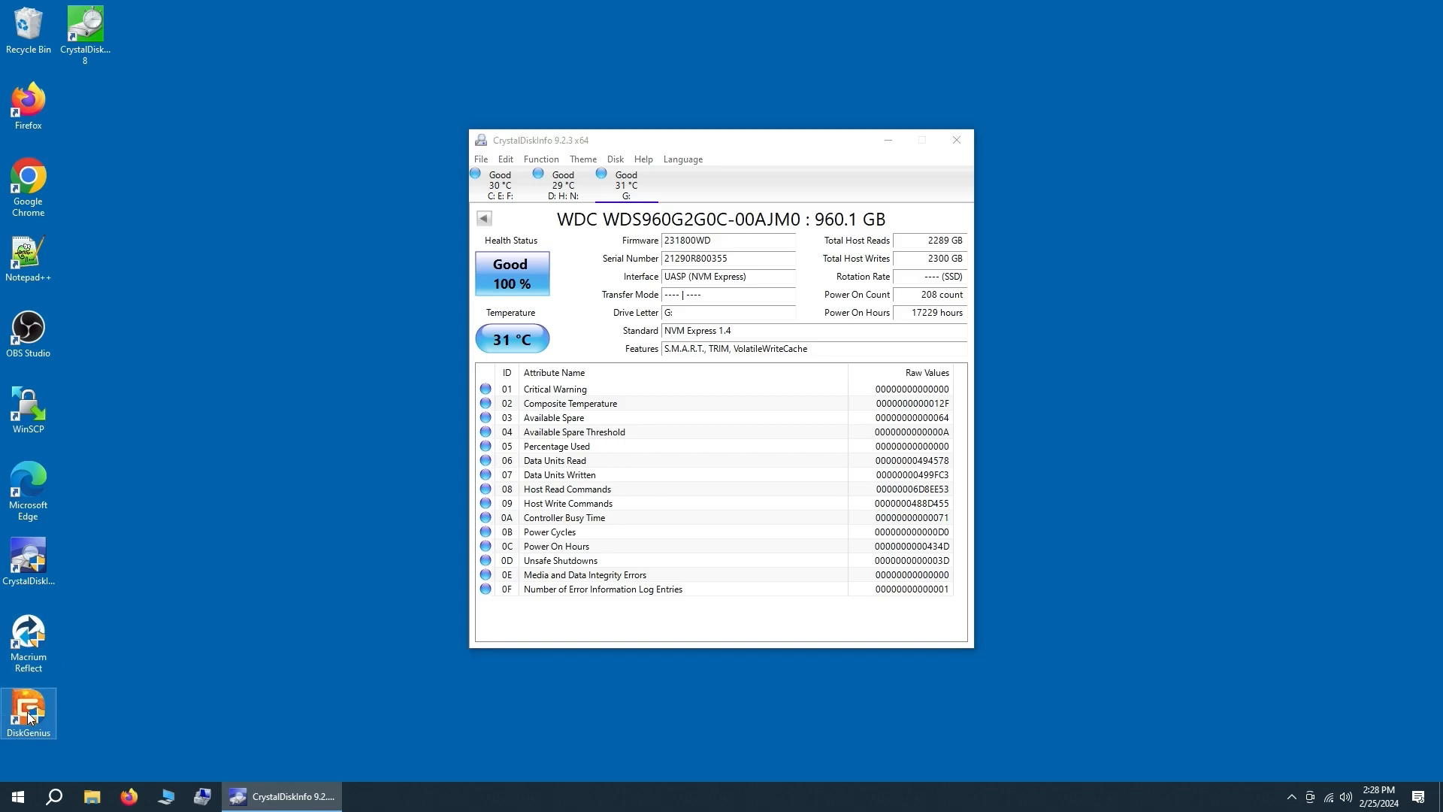
click(641, 519)
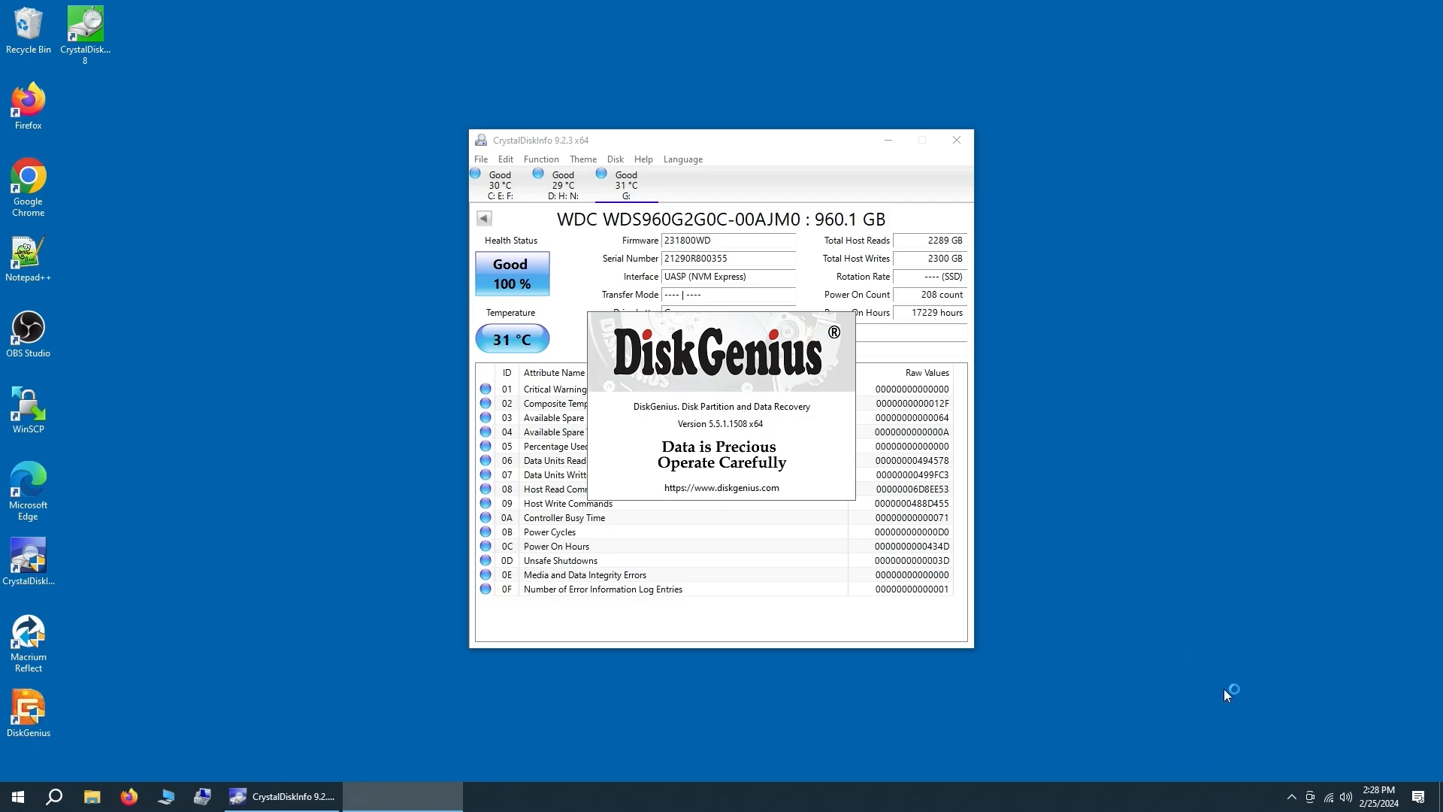
Examine the list of safely removable devices and select the HD2:RealtekRTL9210NVMe(894GB) disk in DiskGenius.
click(1291, 796)
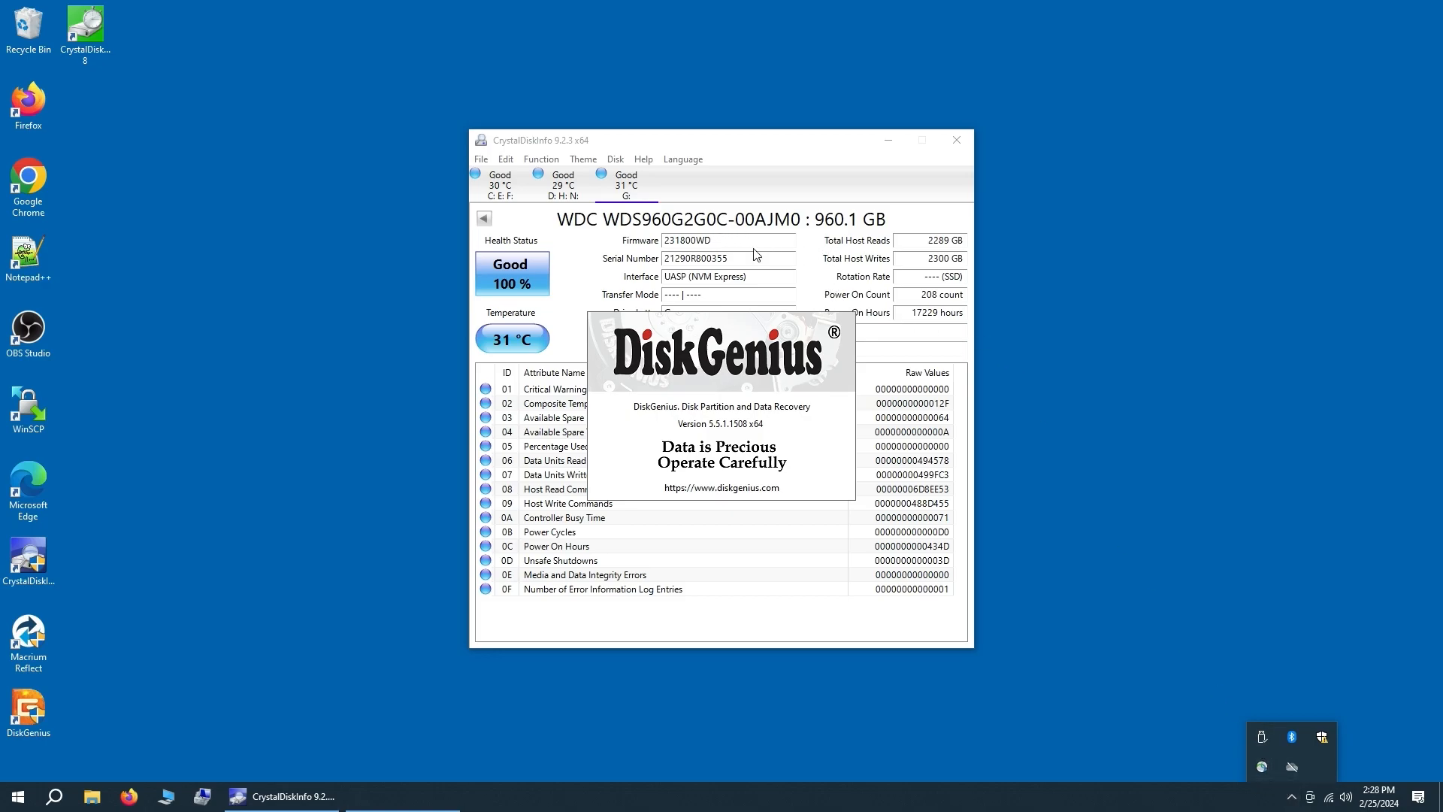
click(1260, 734)
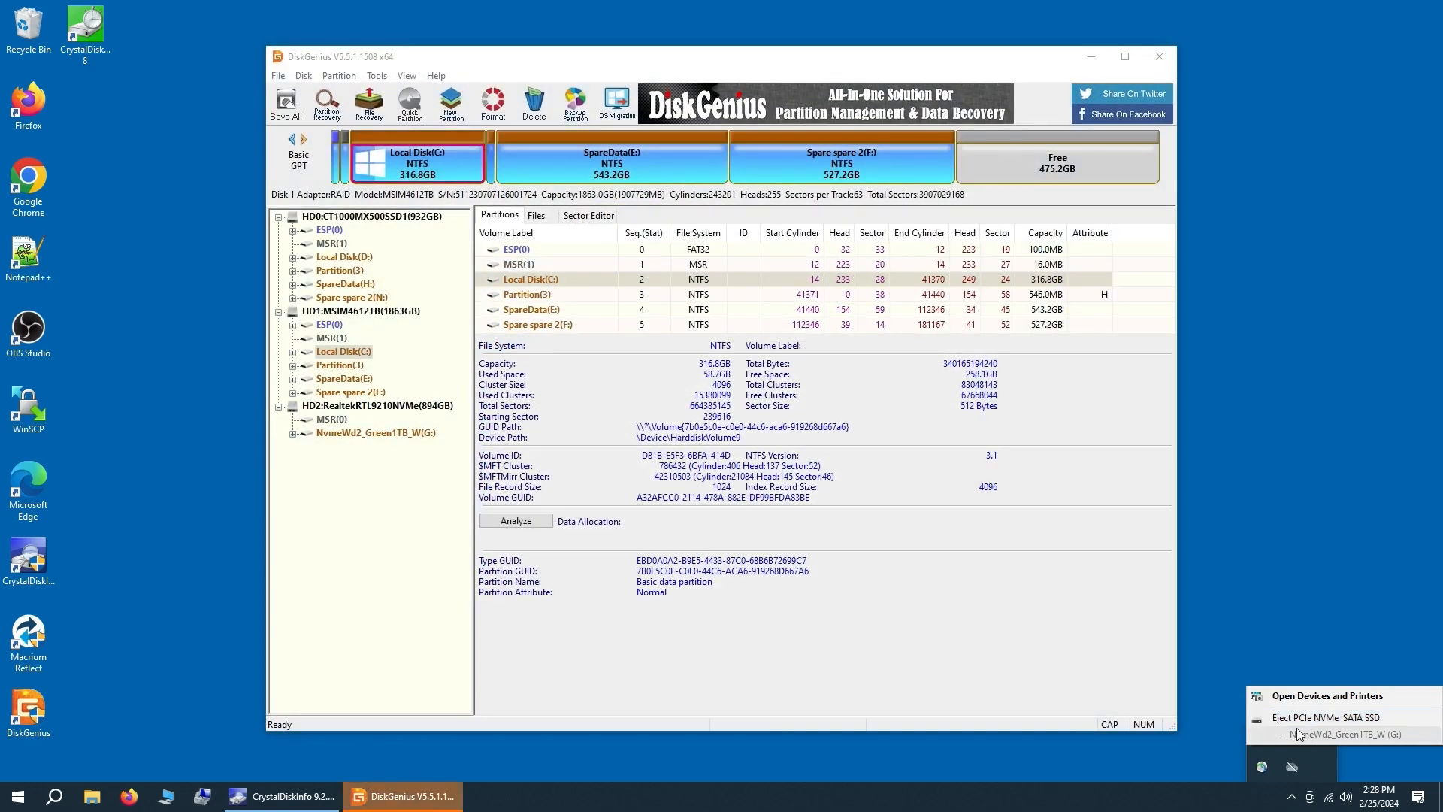
click(349, 405)
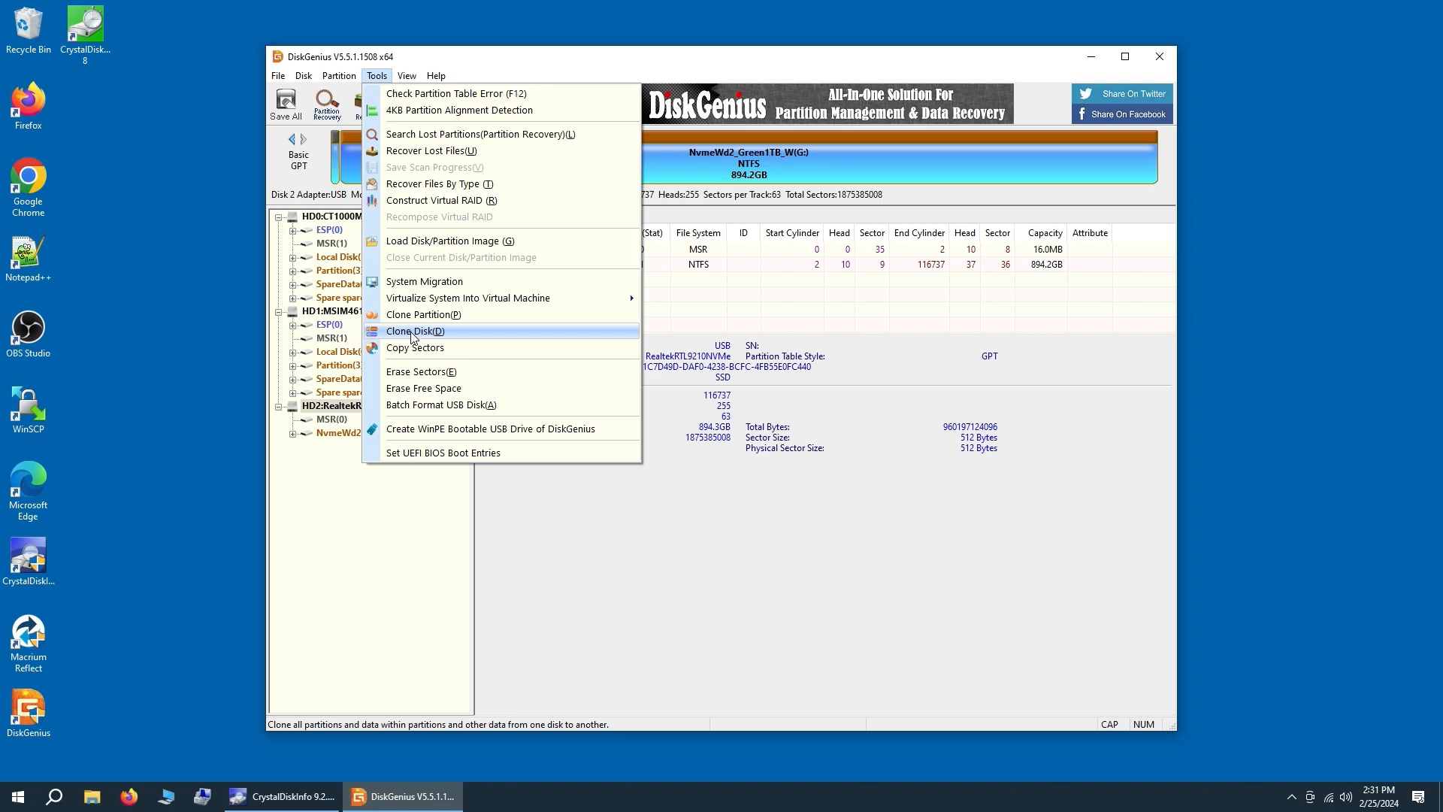
Start Clone Disk with HD1:MSIM4612TB(1863GB) as the source disk and accept switching to System Migration.
click(413, 332)
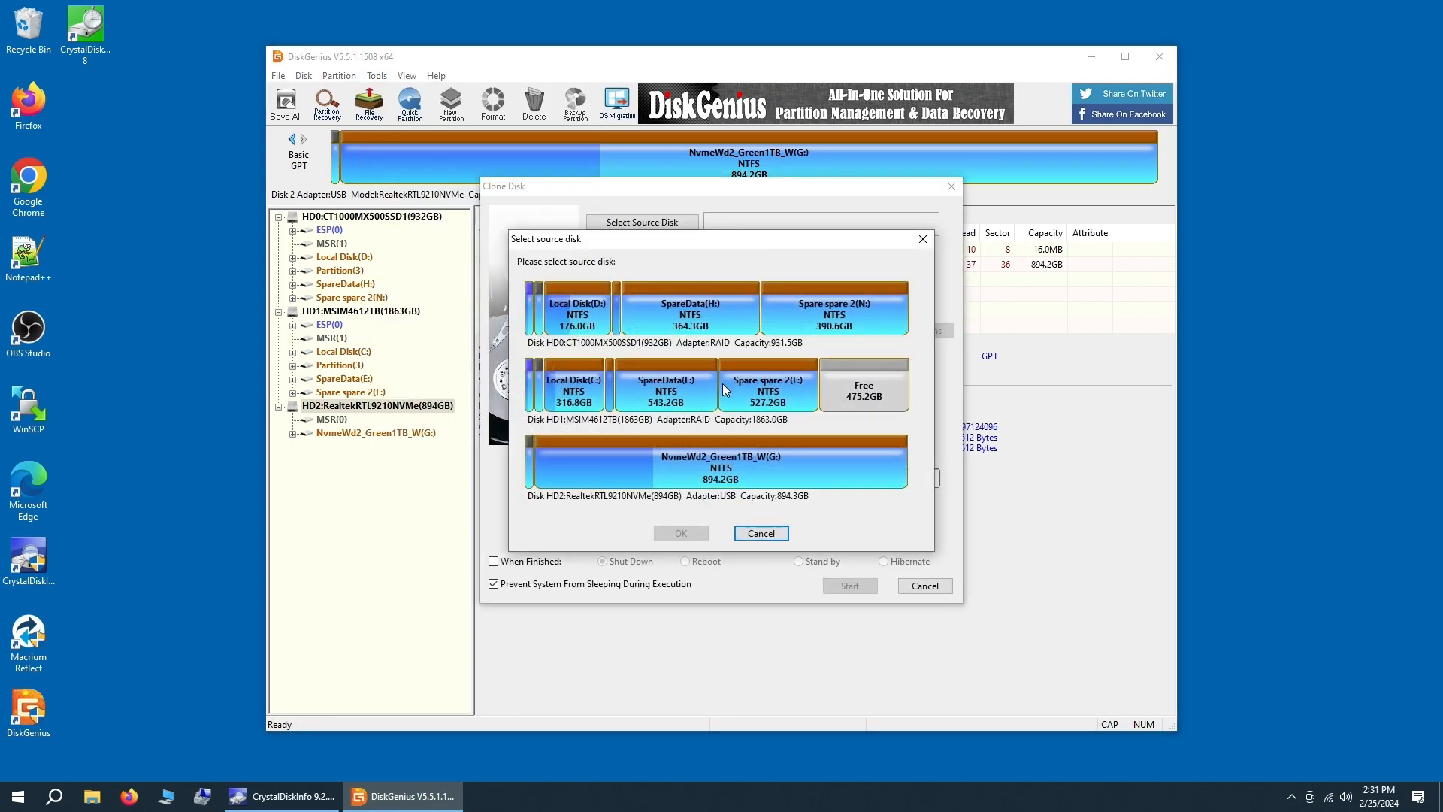
click(840, 397)
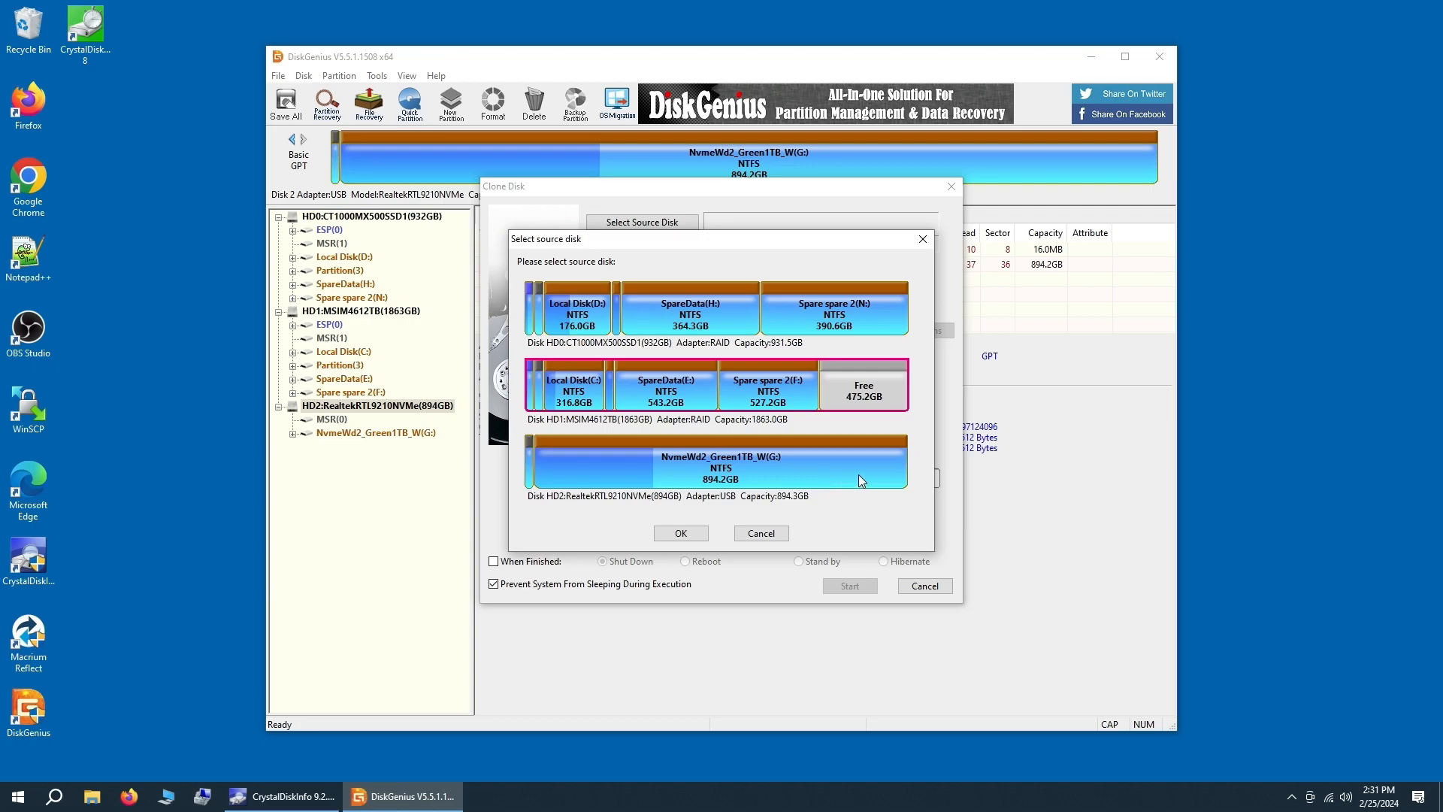
click(681, 532)
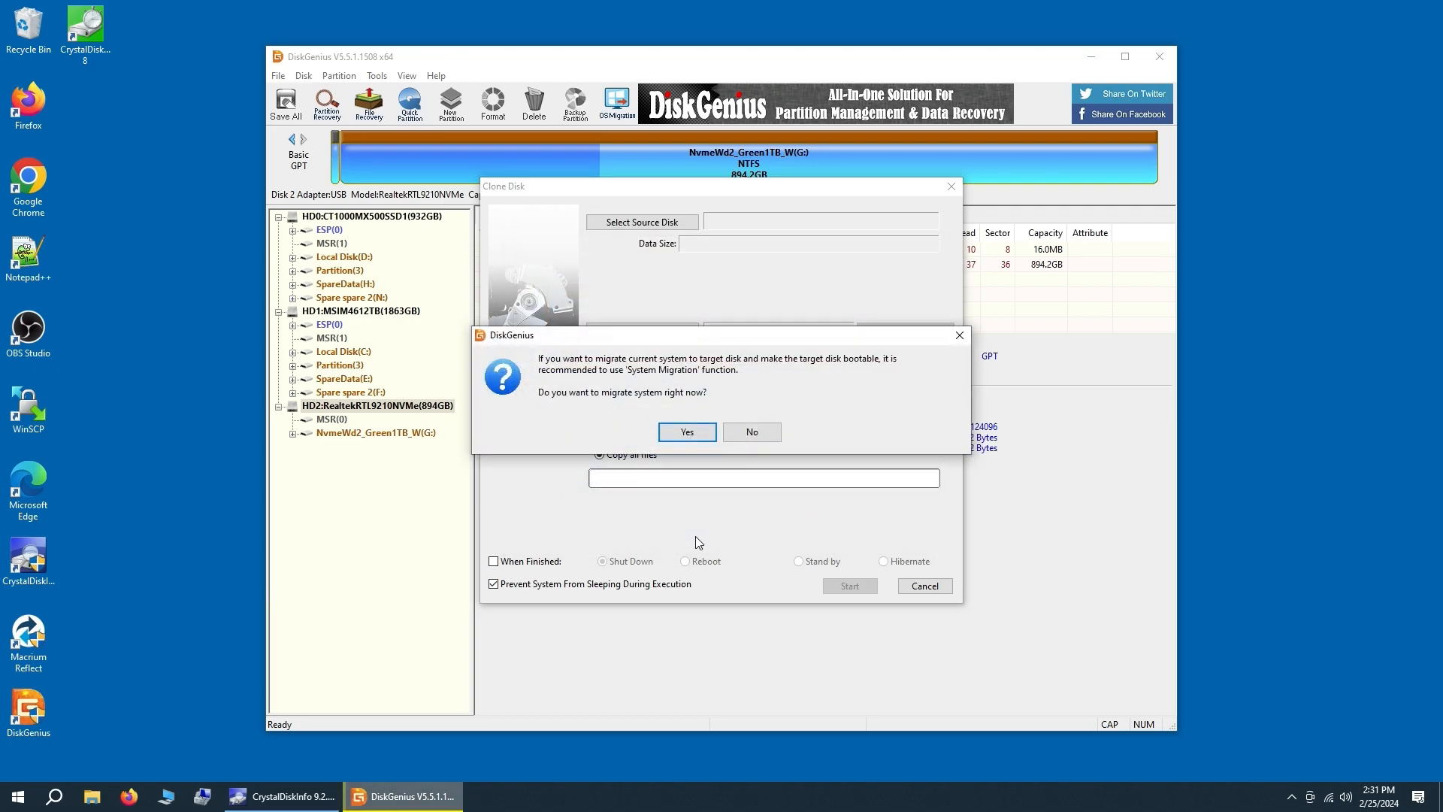
click(687, 433)
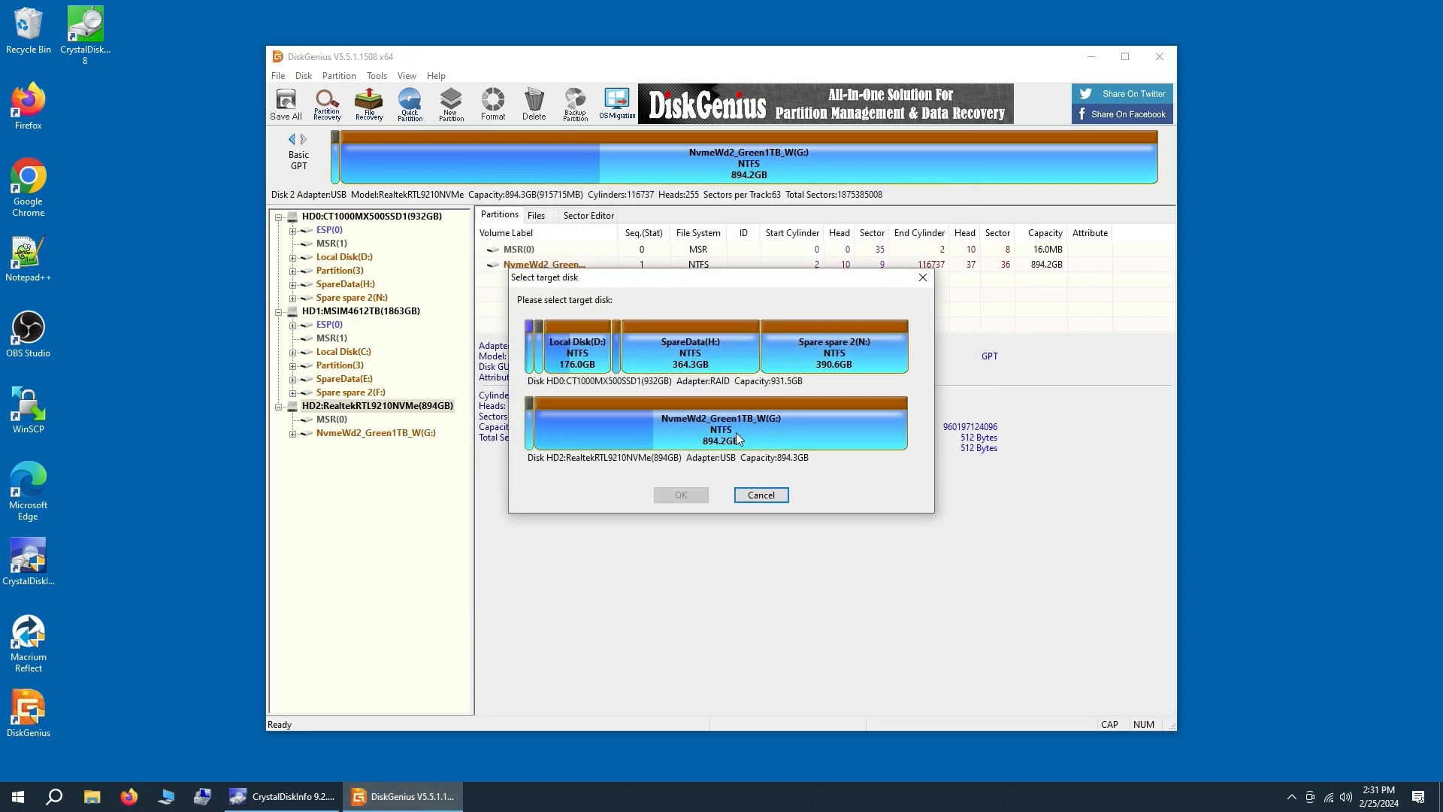
Choose HD2:RealtekRTL9210NVMe(894GB) as the migration target disk and accept overwriting its contents.
click(737, 438)
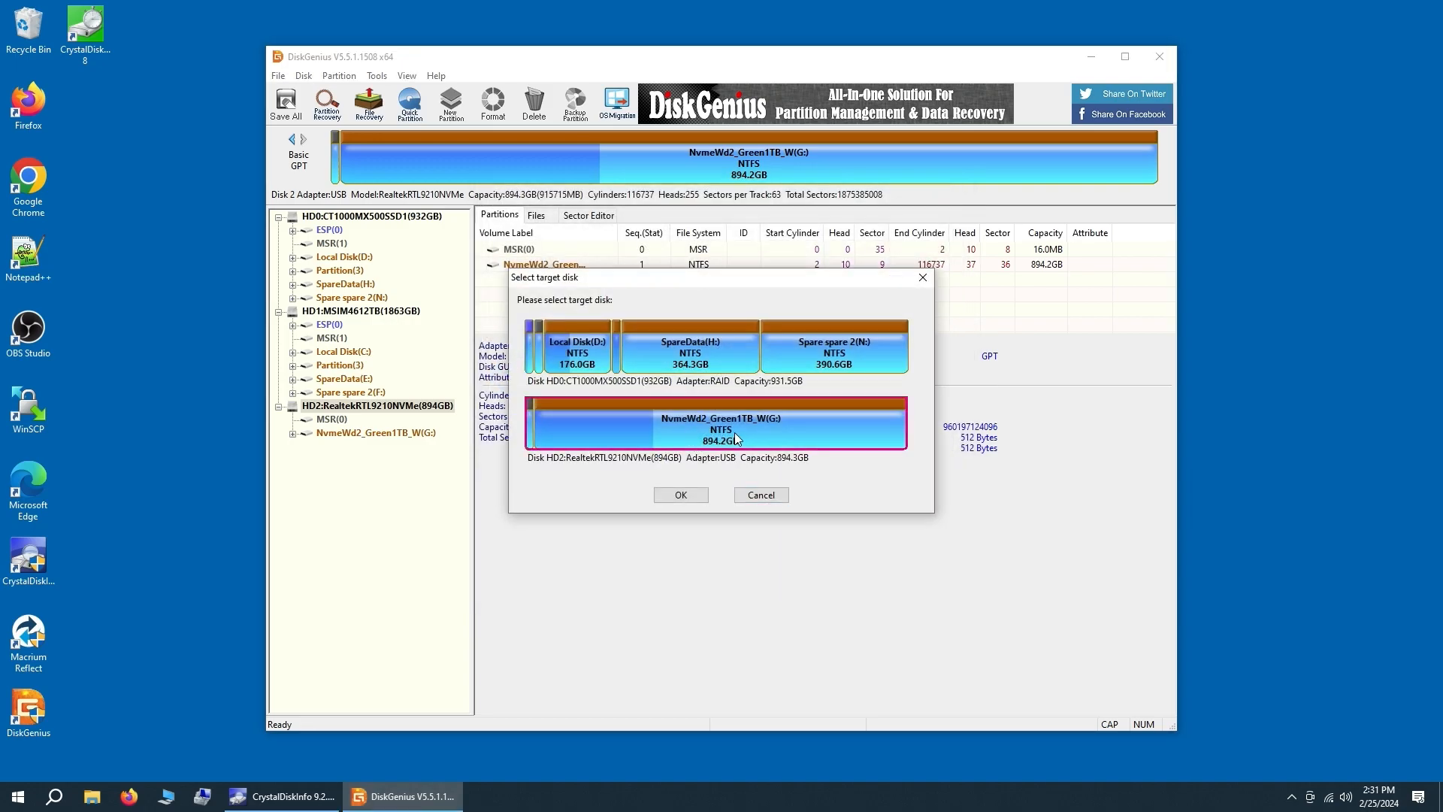
click(685, 496)
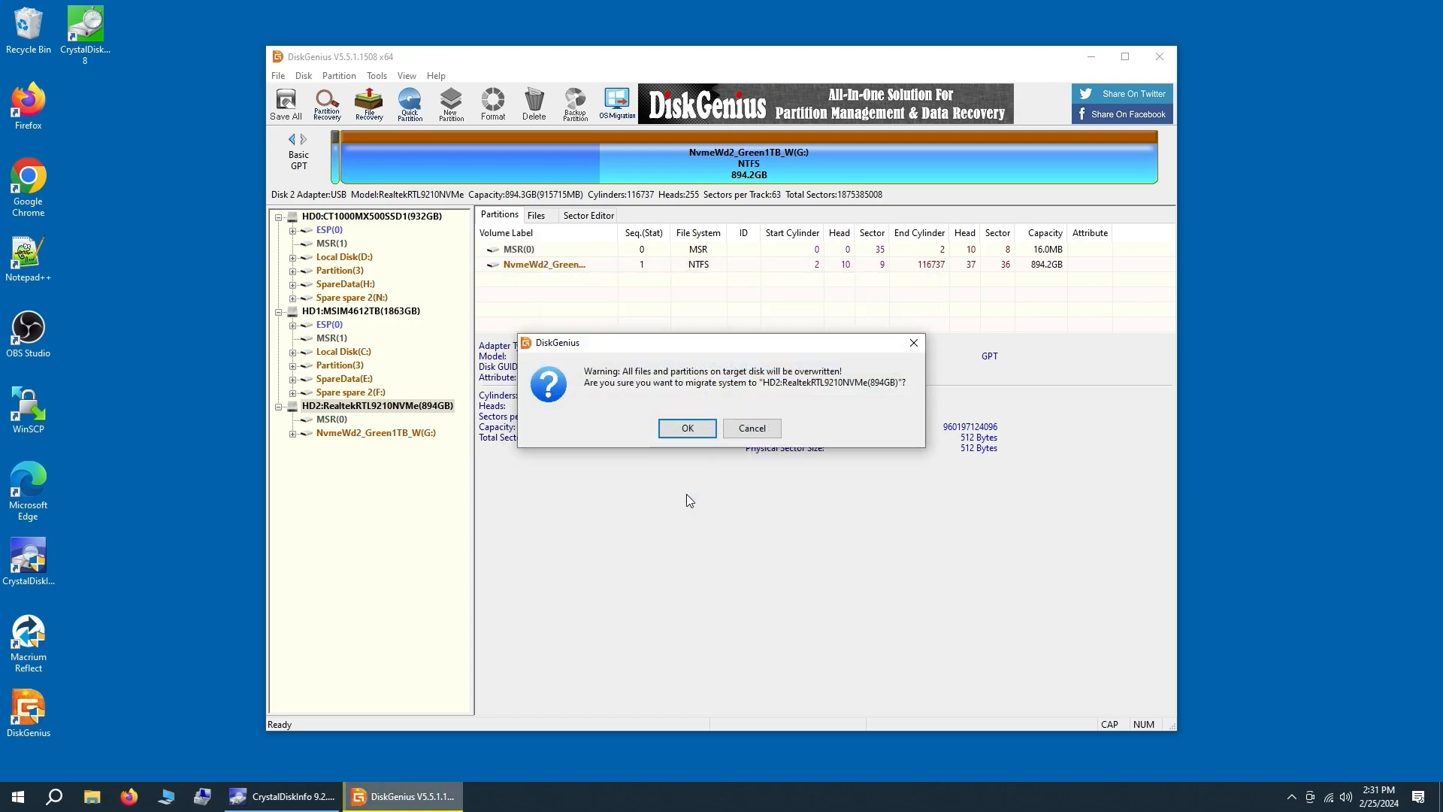
click(691, 428)
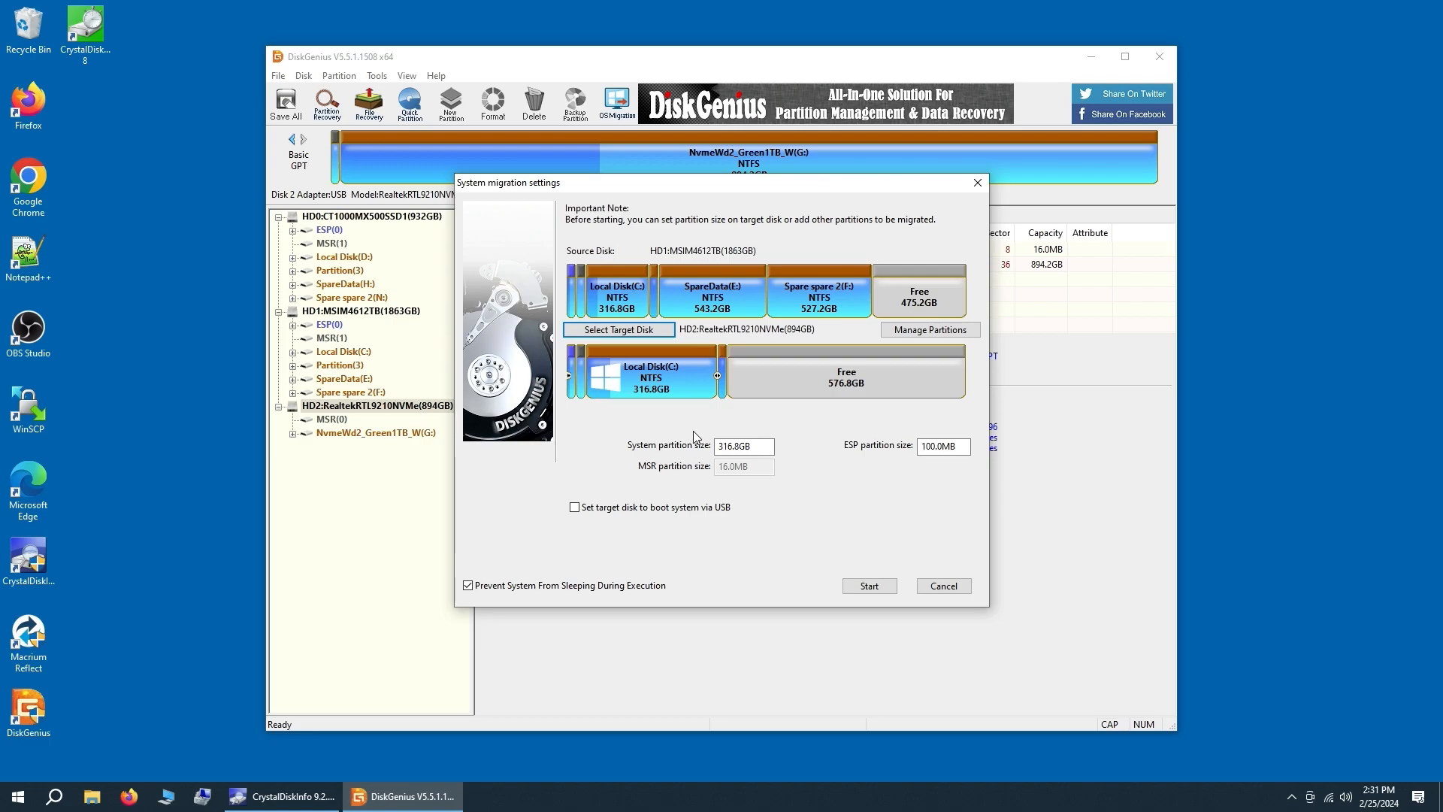
Shrink Local Disk(C:) on the target to about 201.2 GB and add SpareData(E:) to the partitions being migrated.
drag(718, 375, 670, 376)
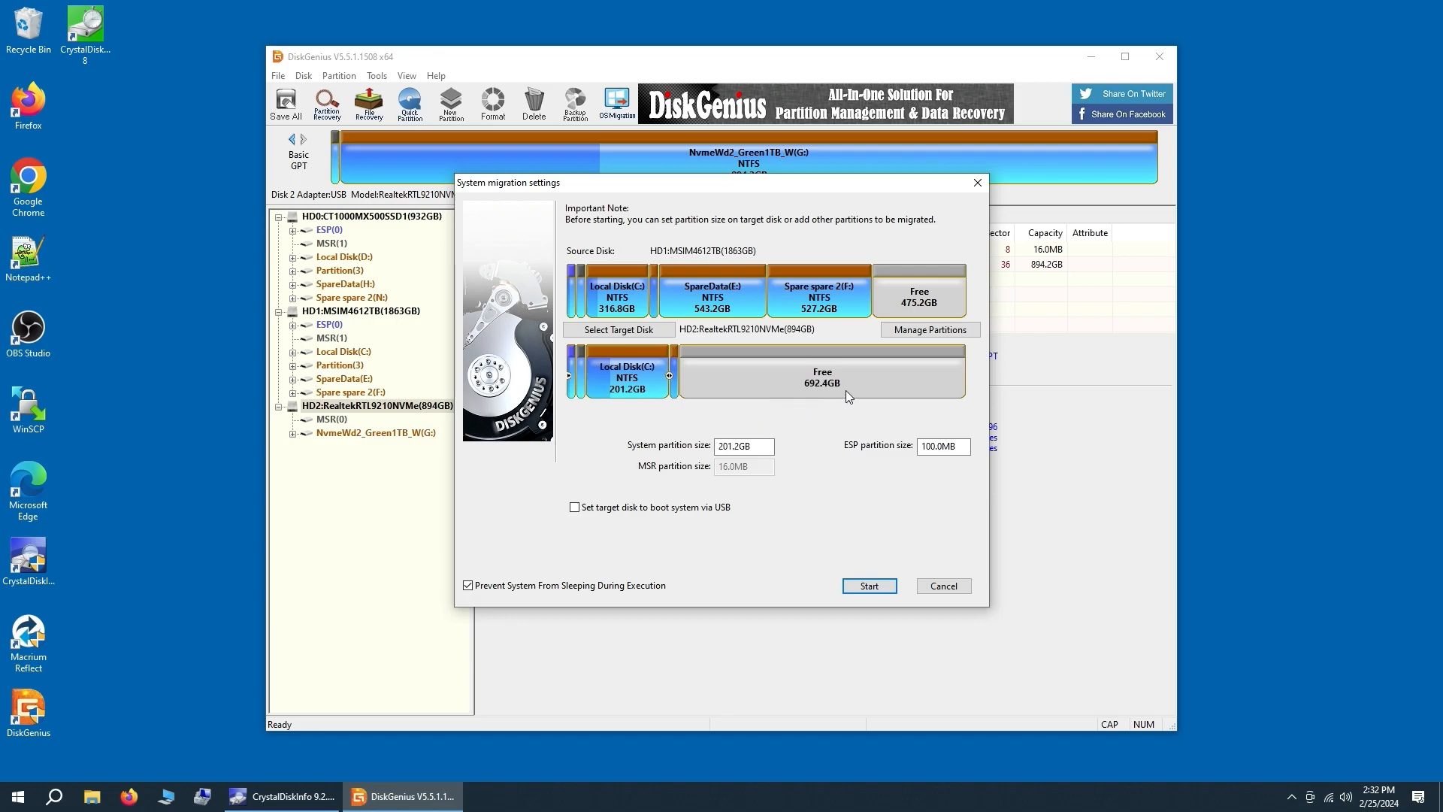
mouse_move(690, 294)
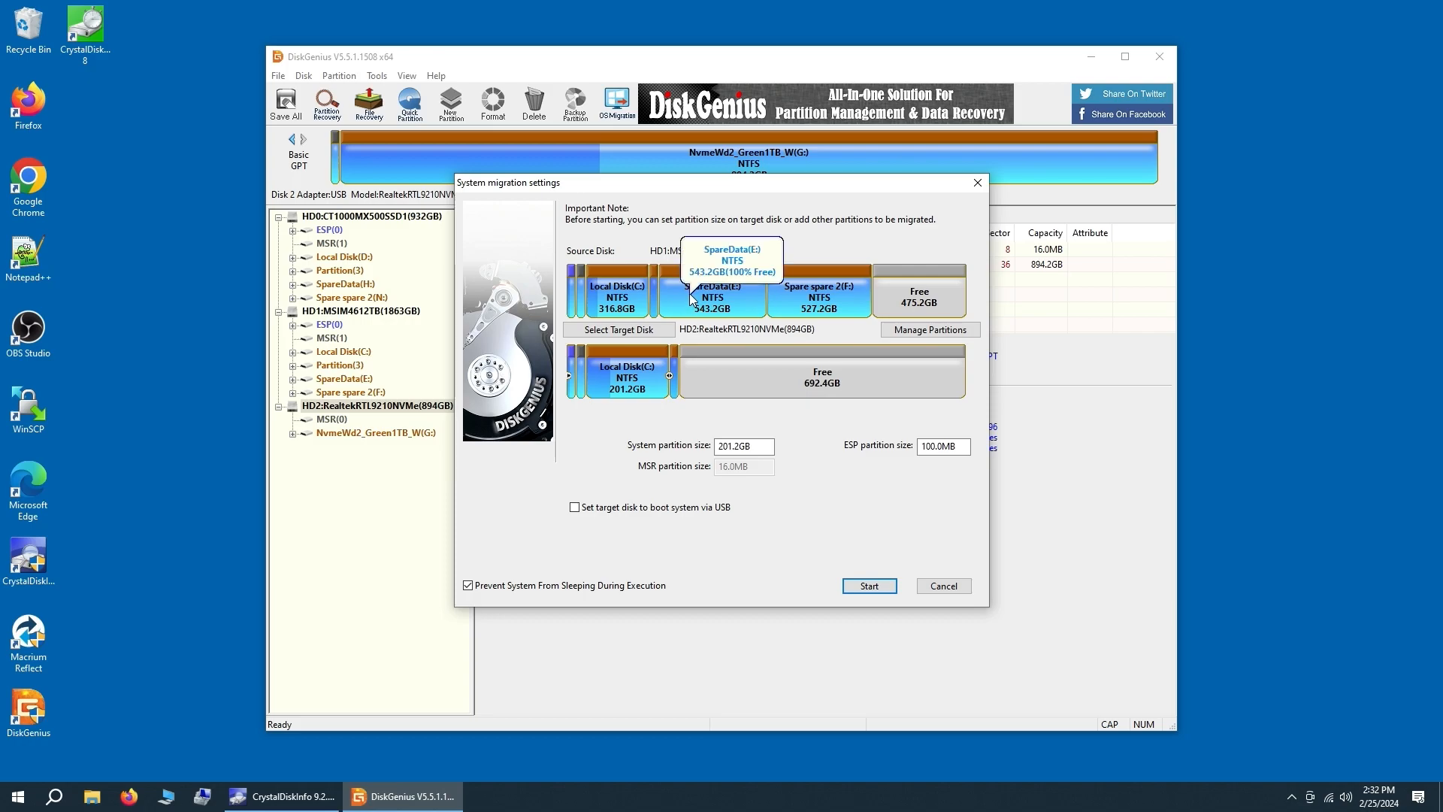
click(900, 331)
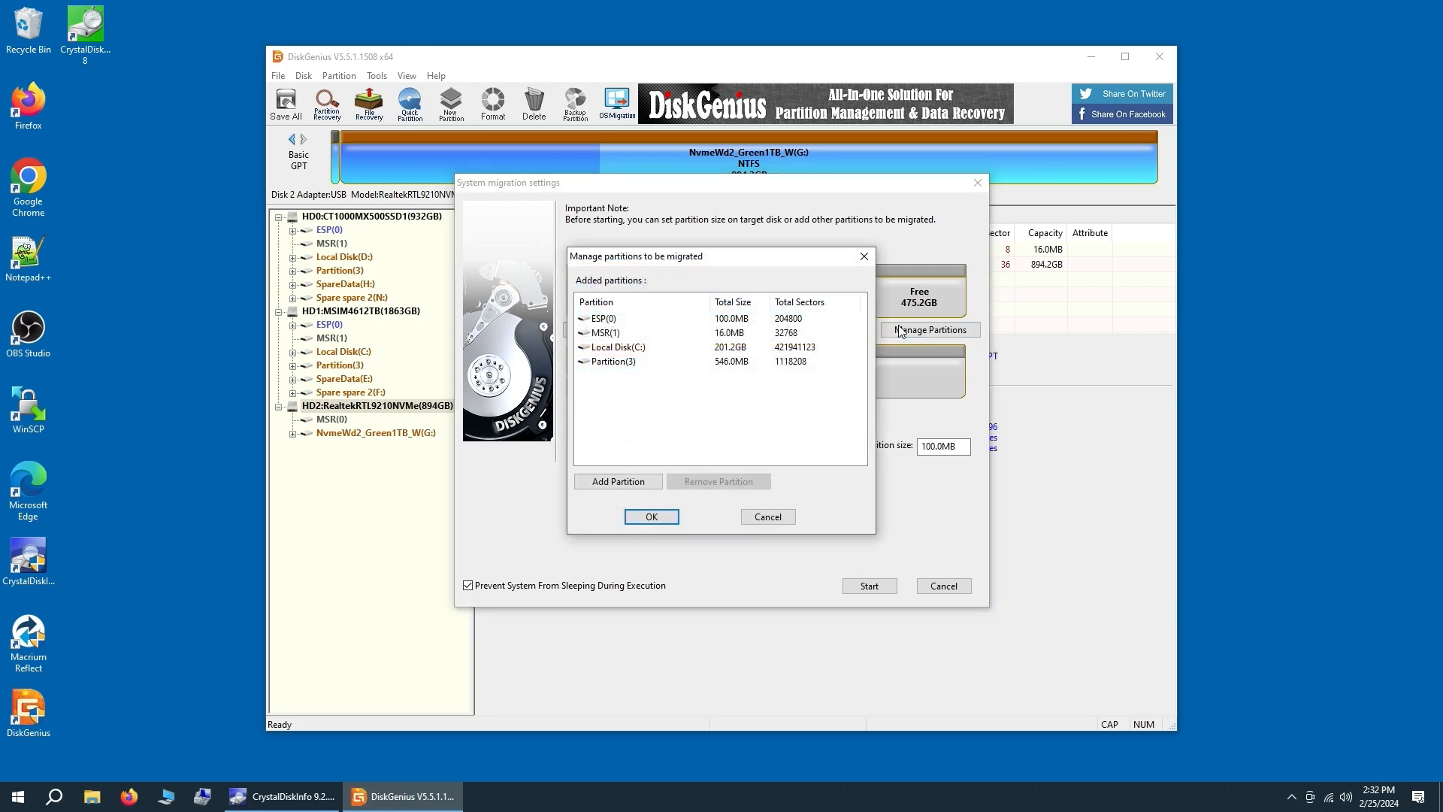
drag(667, 263, 961, 324)
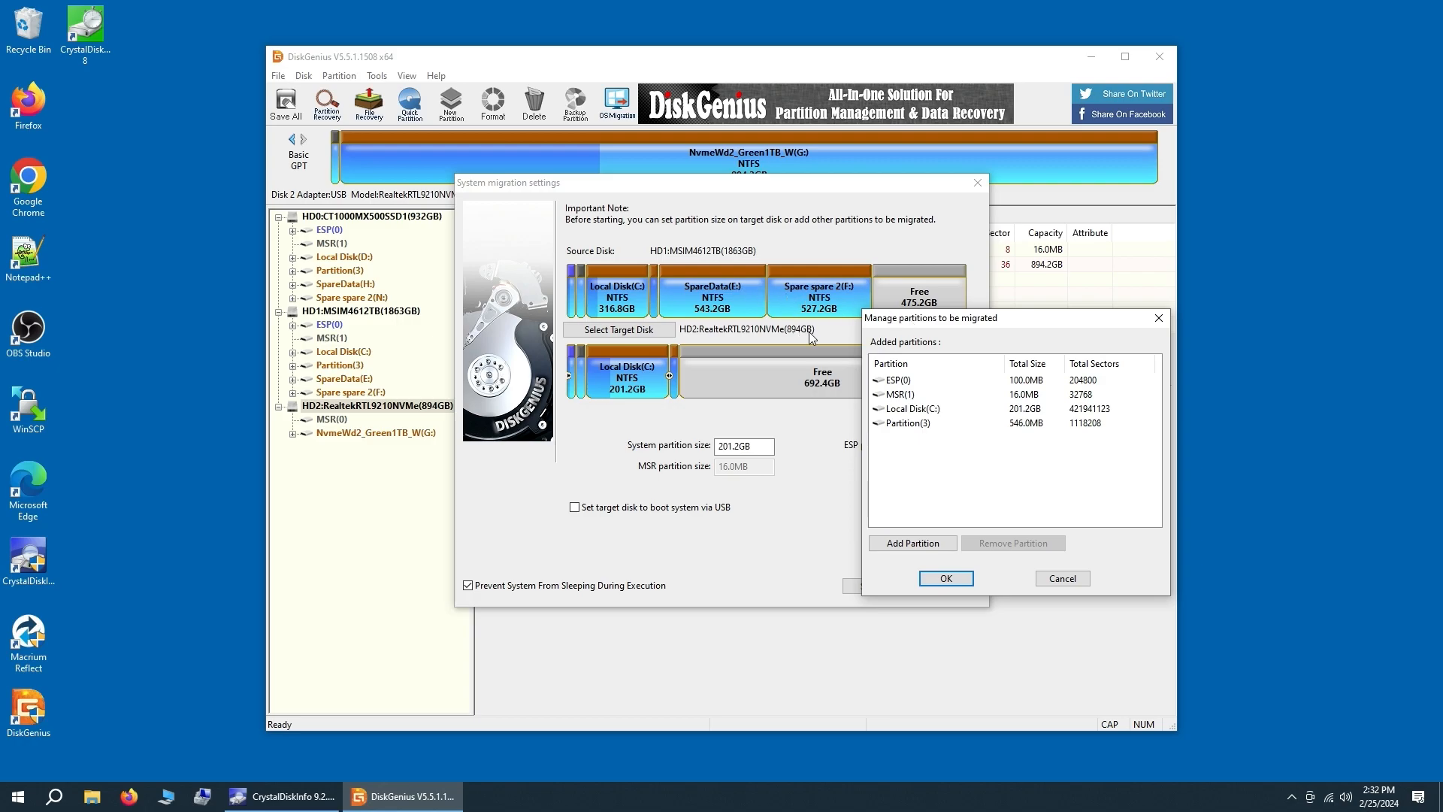
click(925, 543)
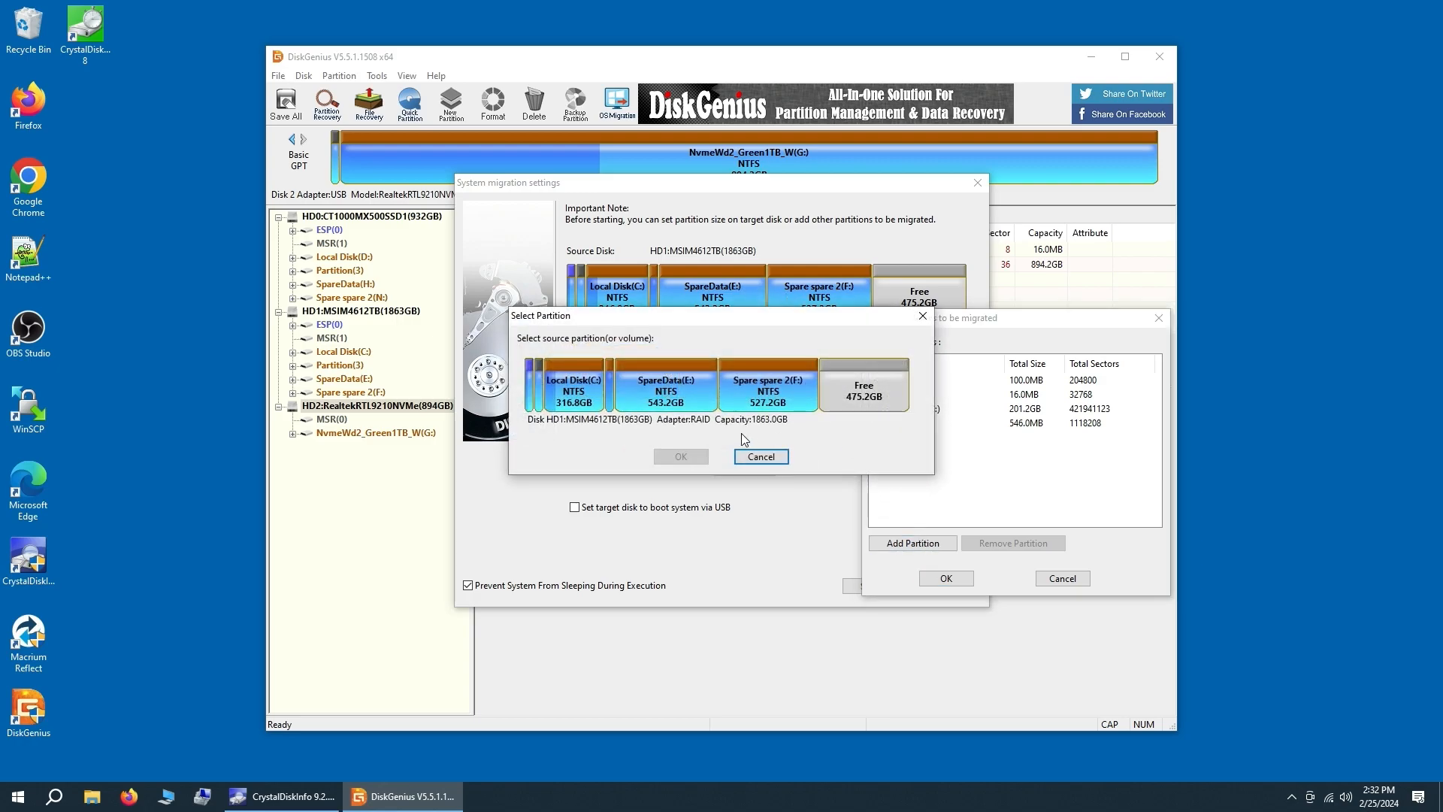
click(681, 400)
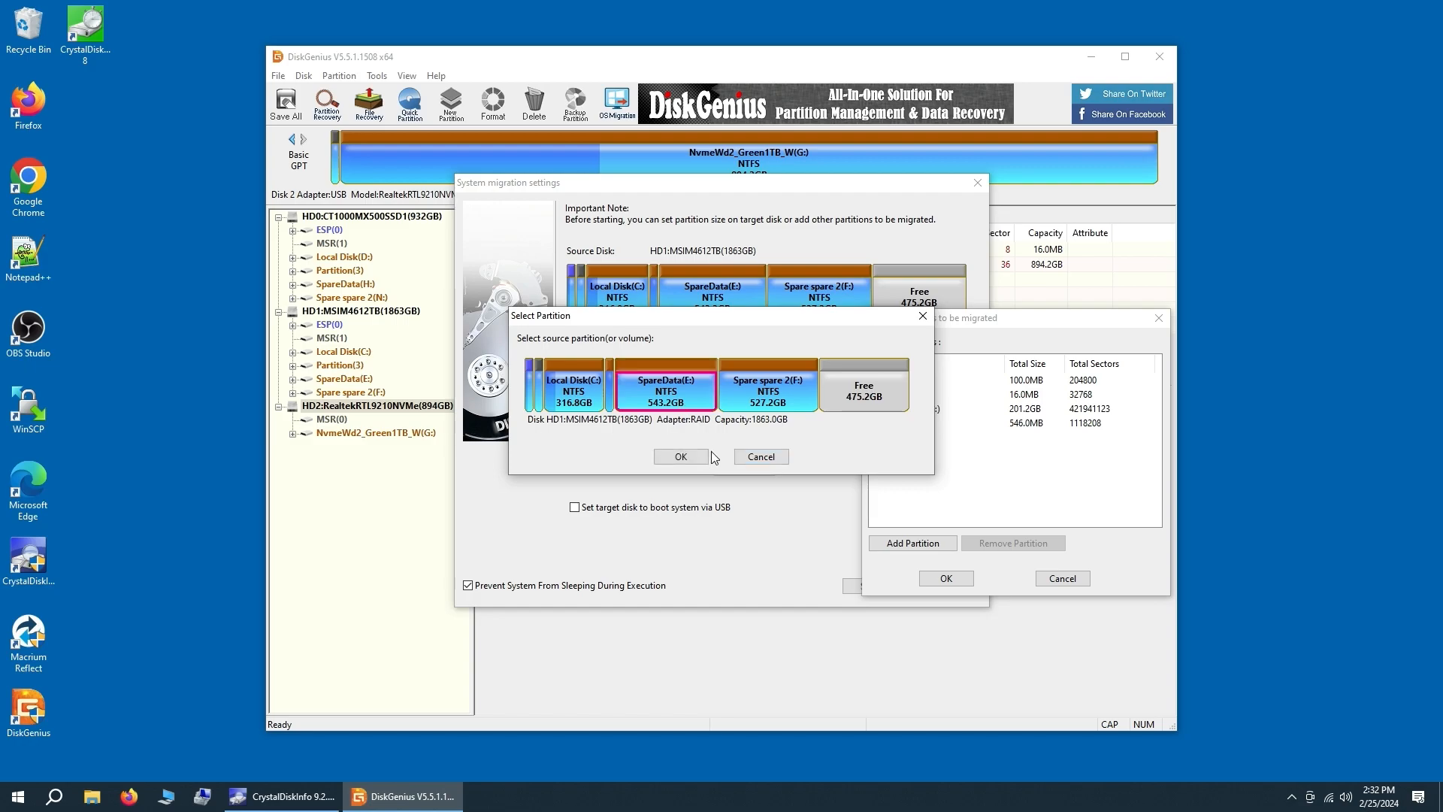
click(699, 456)
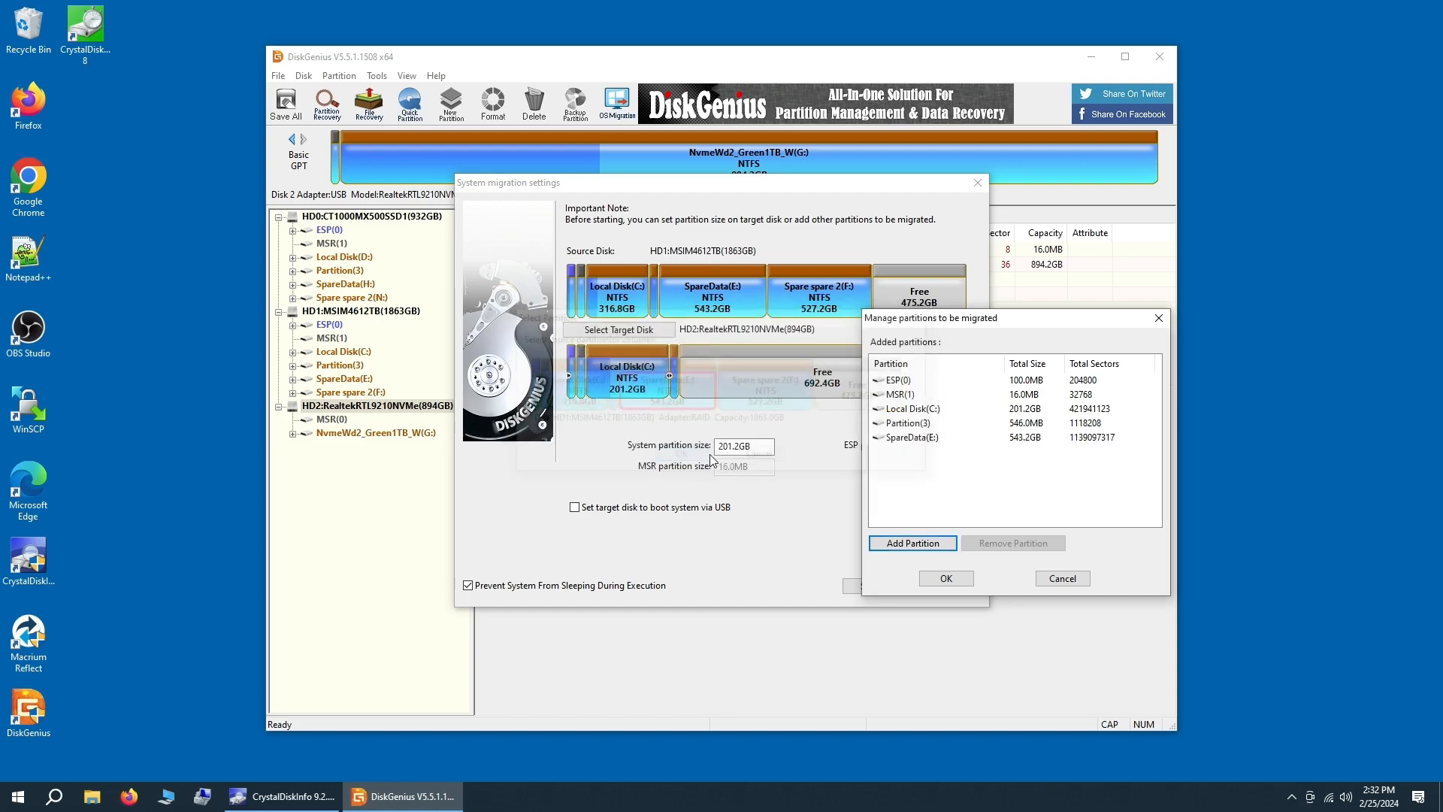
click(946, 579)
Add the Spare spare 2(F:) source partition to the partitions being migrated.
click(818, 306)
click(913, 334)
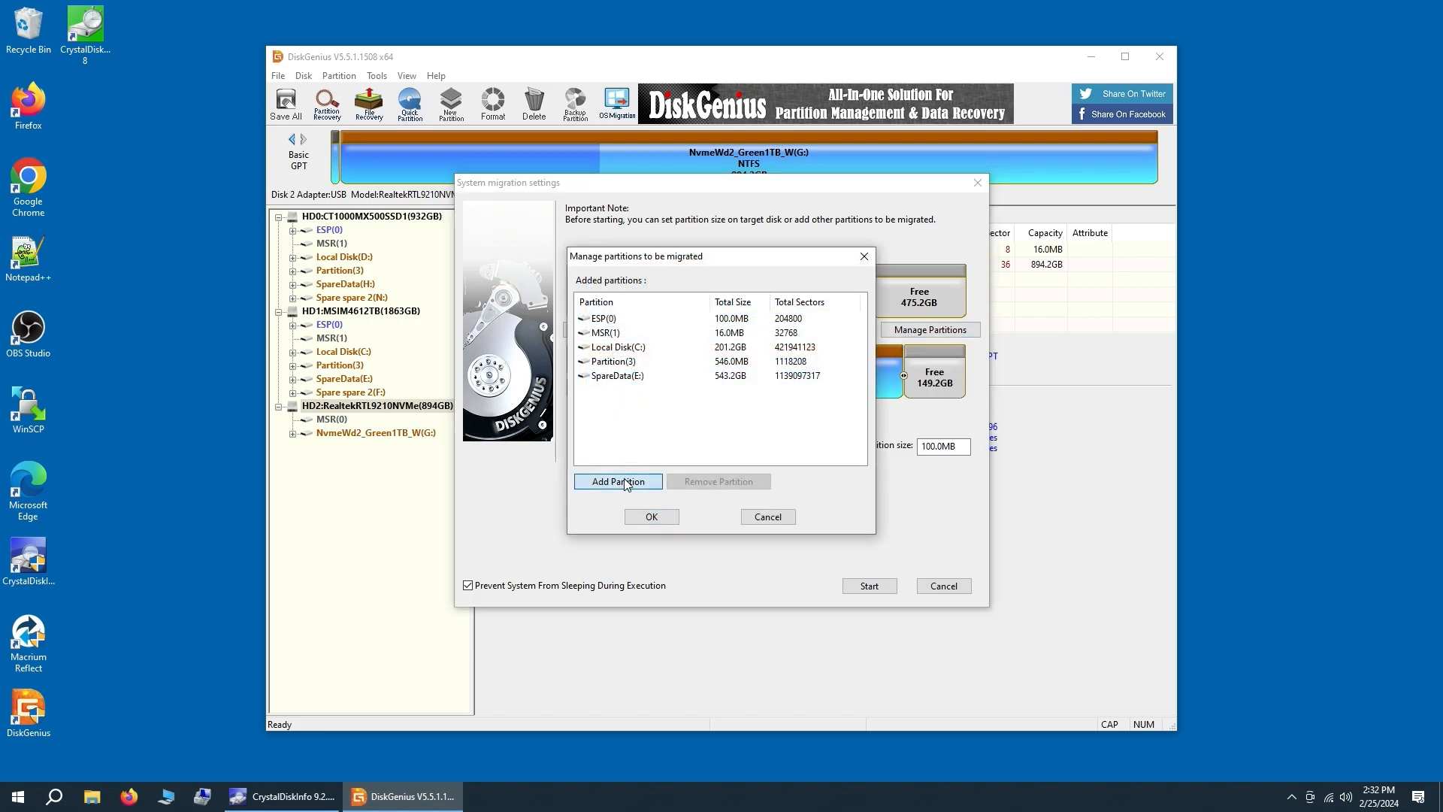
click(628, 482)
click(761, 406)
click(681, 457)
click(652, 517)
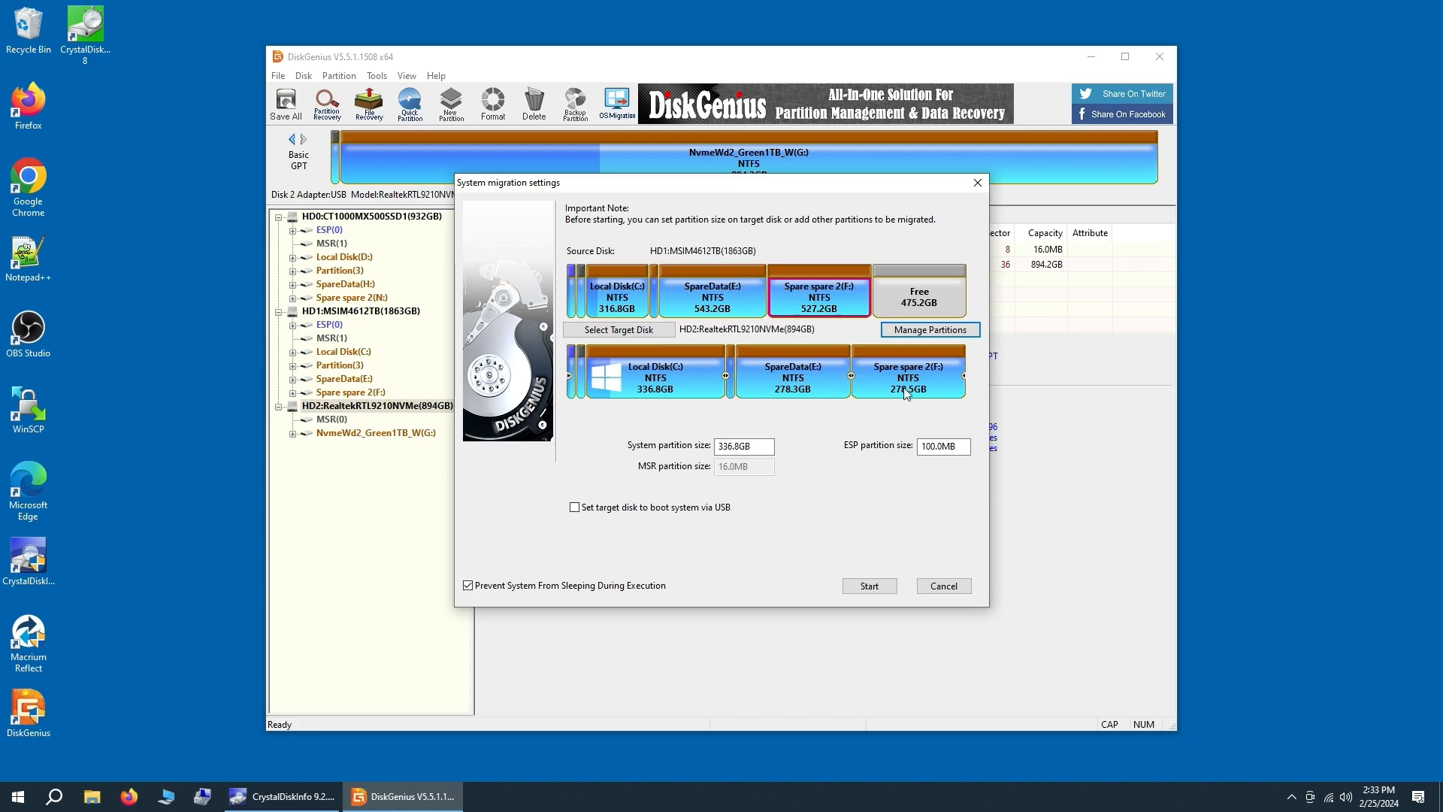
click(897, 306)
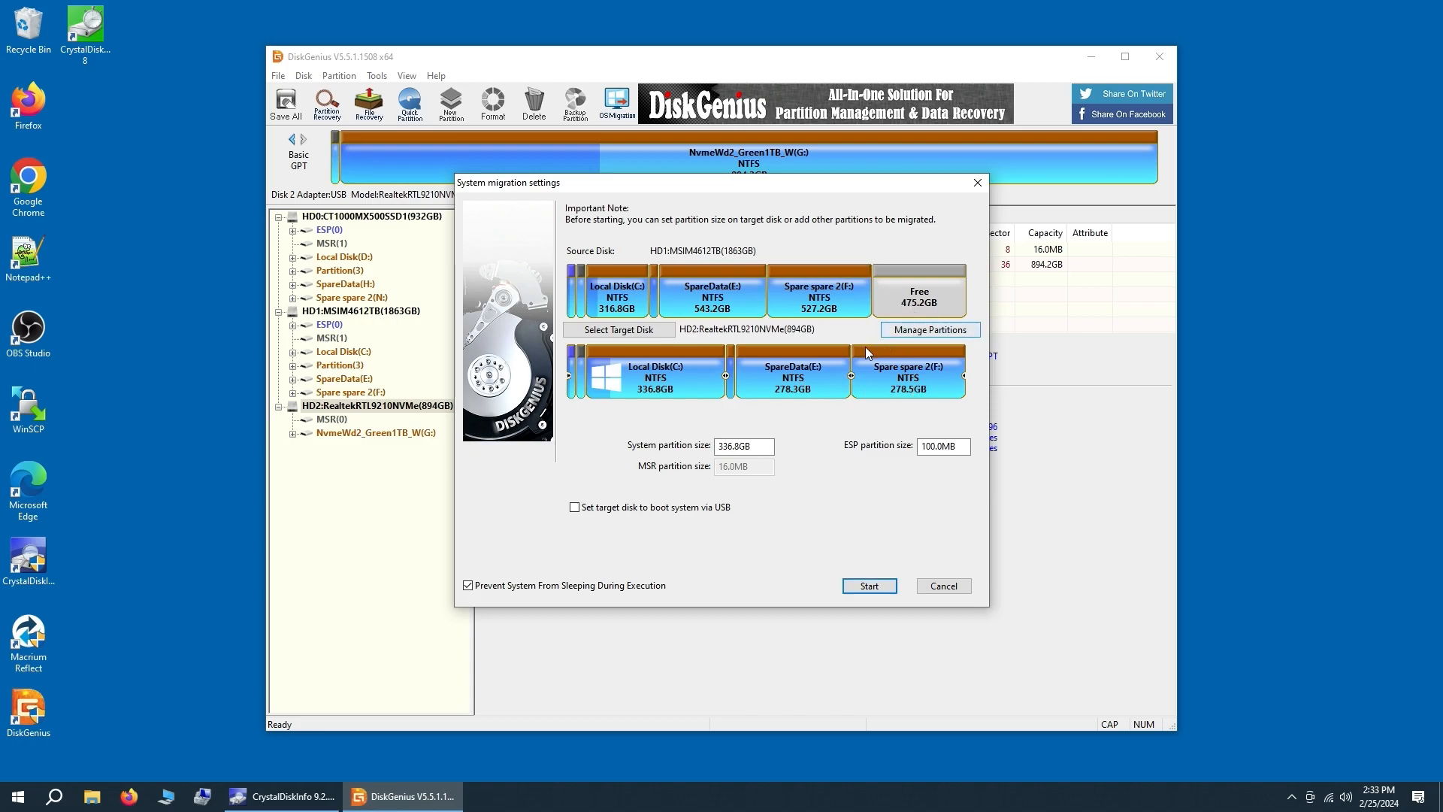
Resize the target partitions to about 185.1 GB for C:, 338.8 GB for SpareData(E:) and 369.6 GB for Spare spare 2(F:).
click(703, 379)
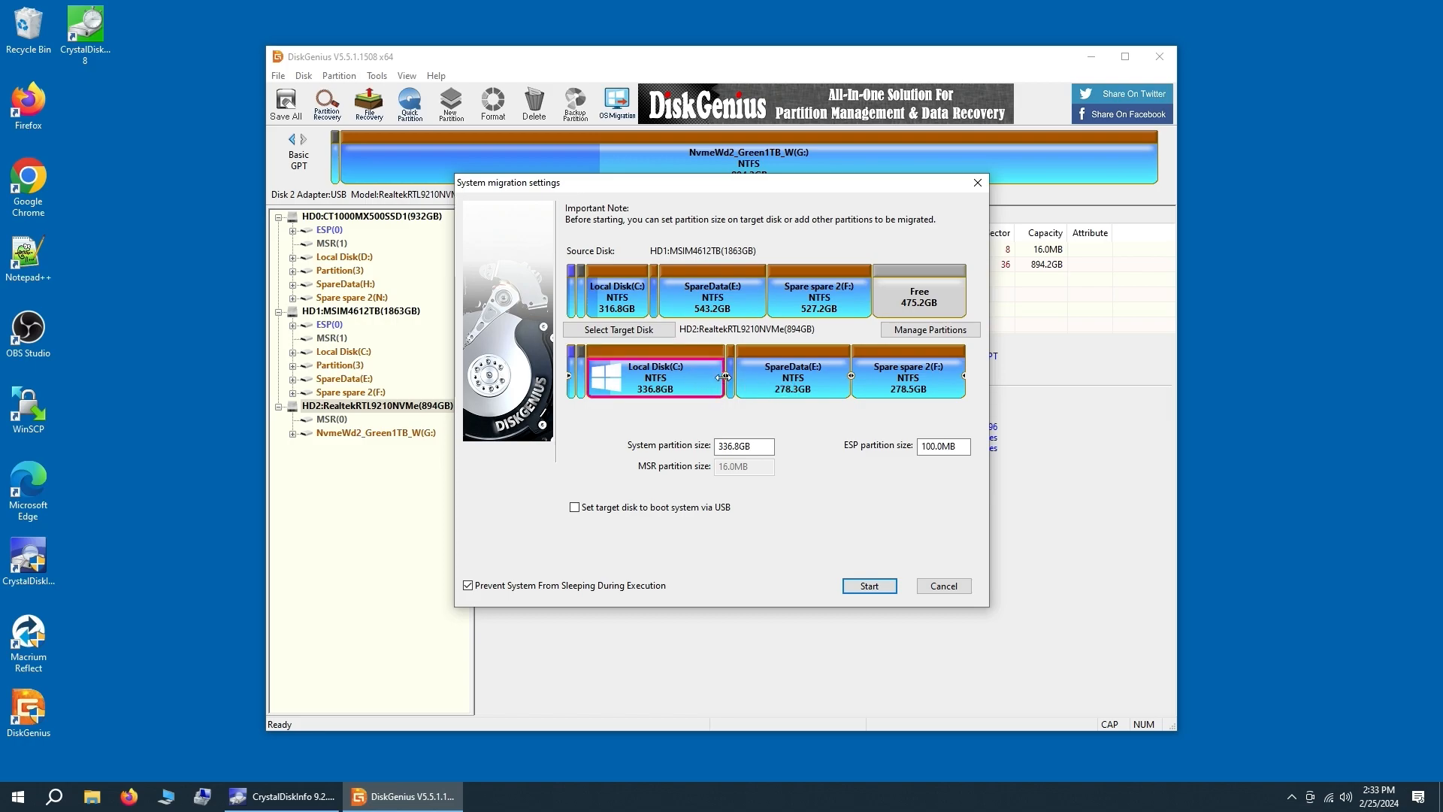
drag(726, 375, 663, 376)
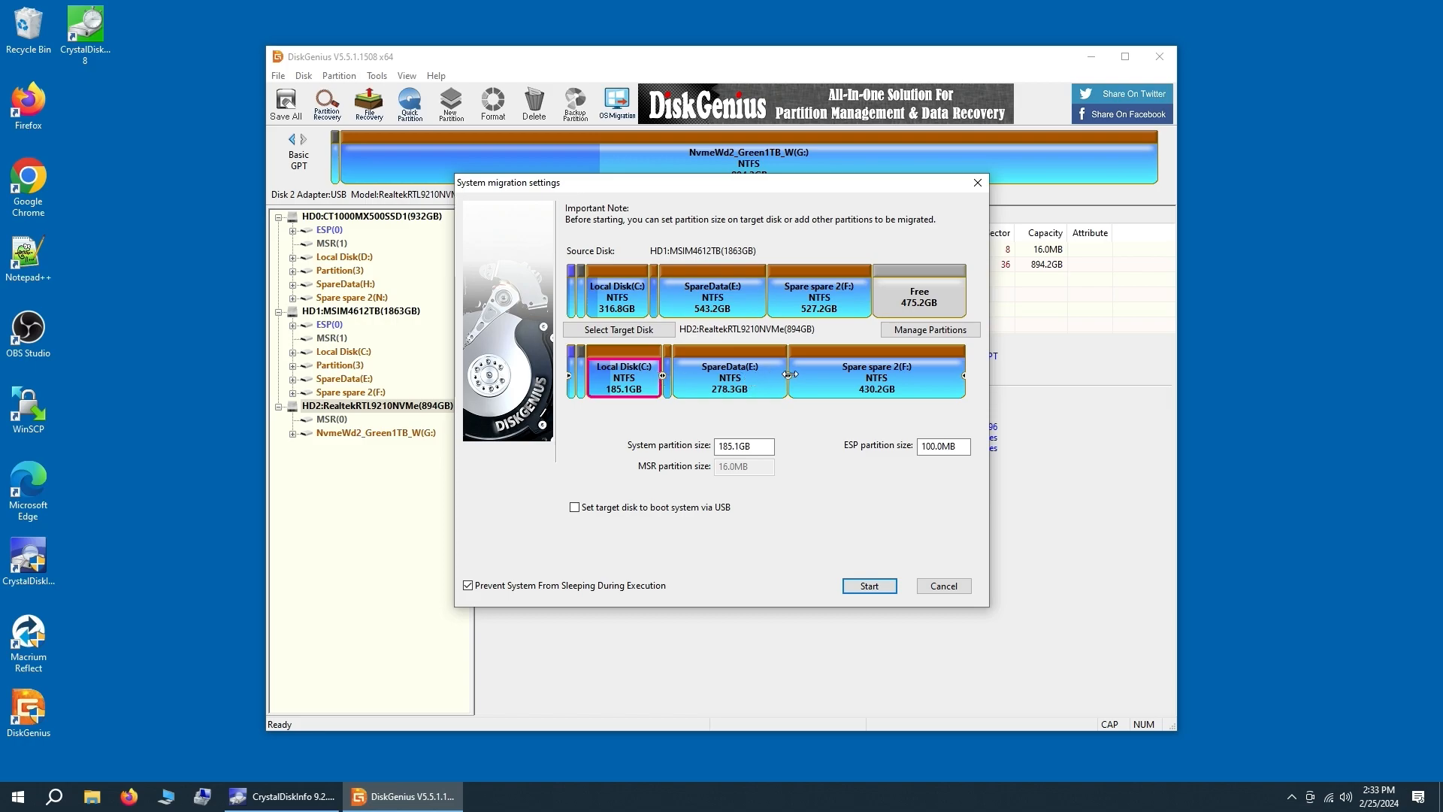
drag(790, 373, 784, 374)
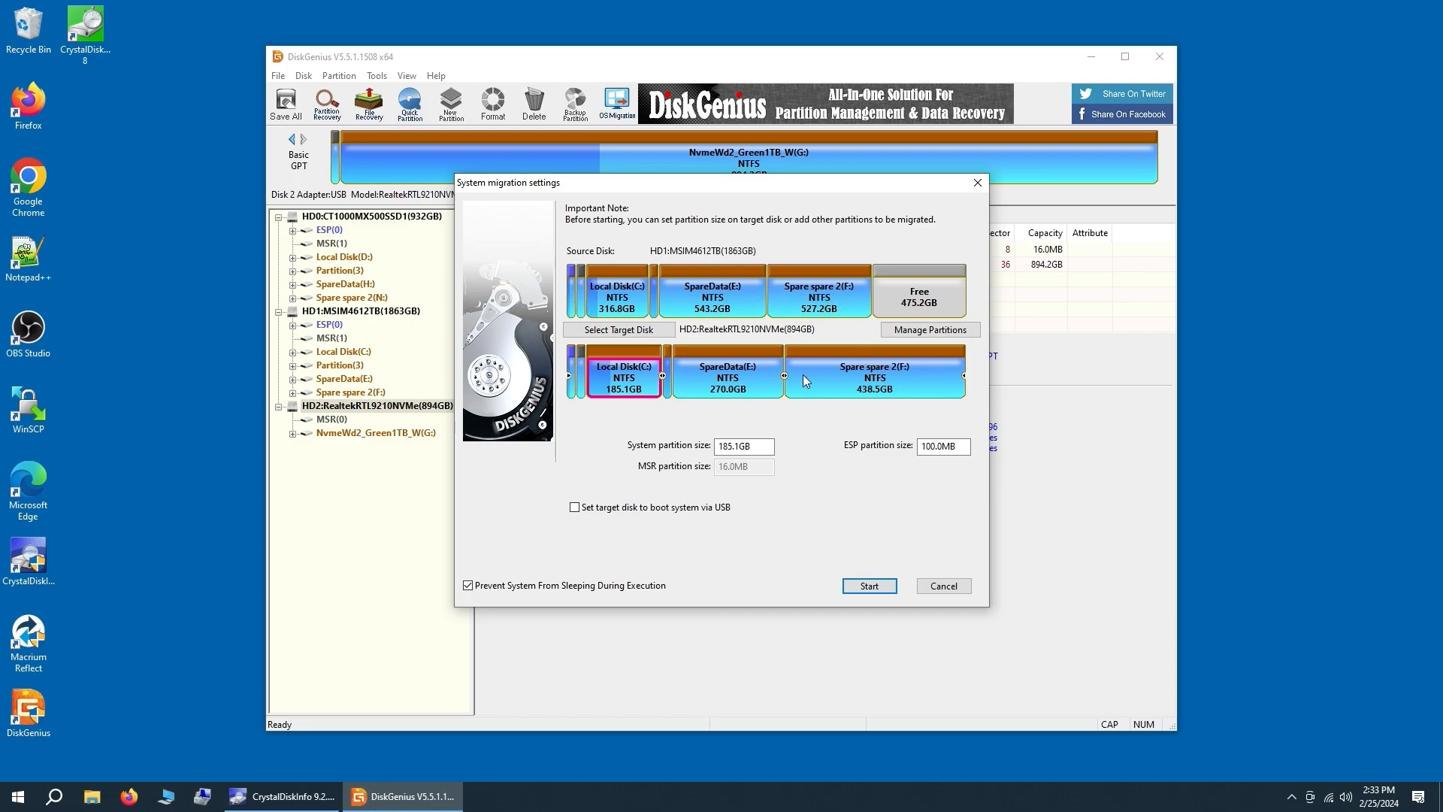
drag(784, 374, 813, 375)
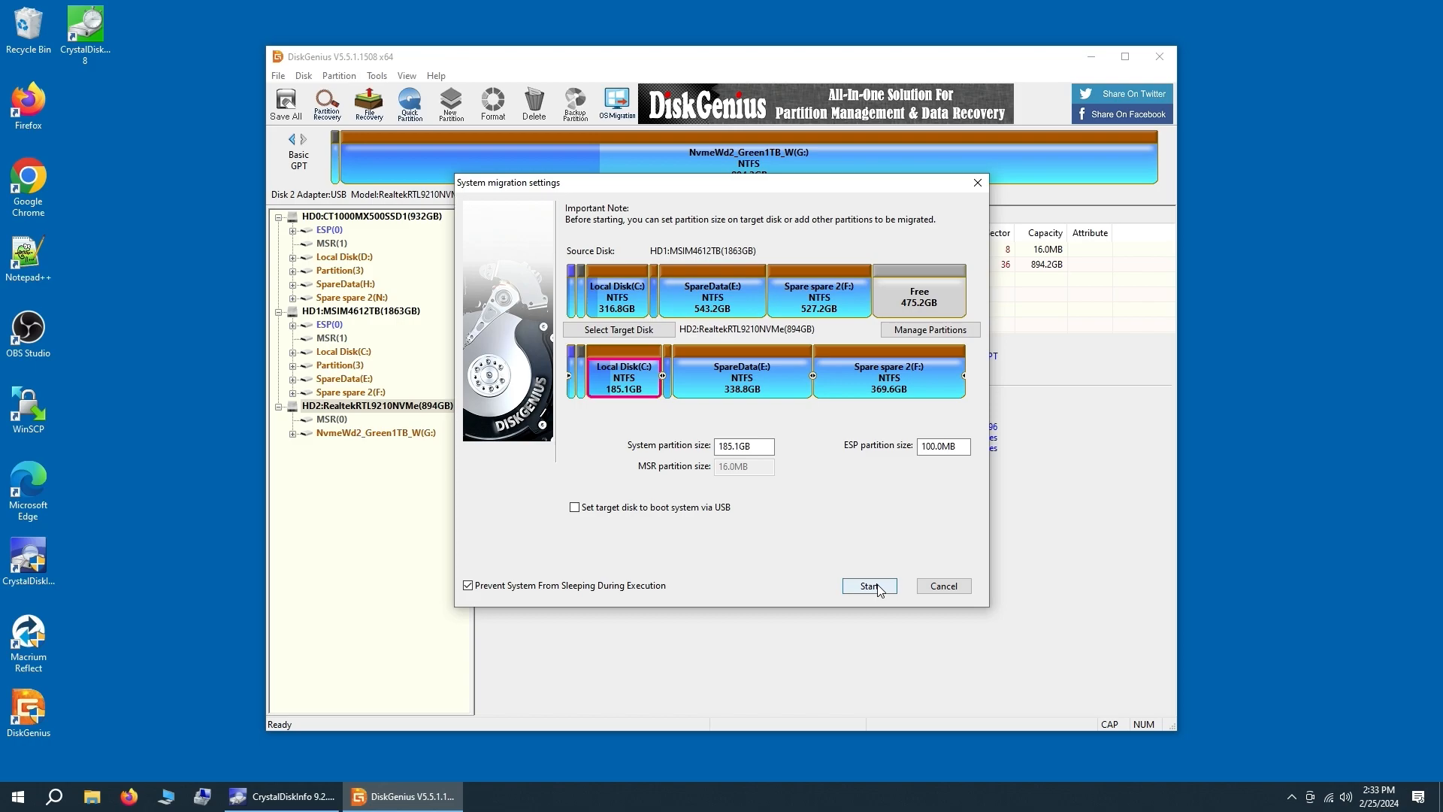
Start the system migration to HD2, accept overwriting the target disk, and run it as a Hot Migration.
click(872, 586)
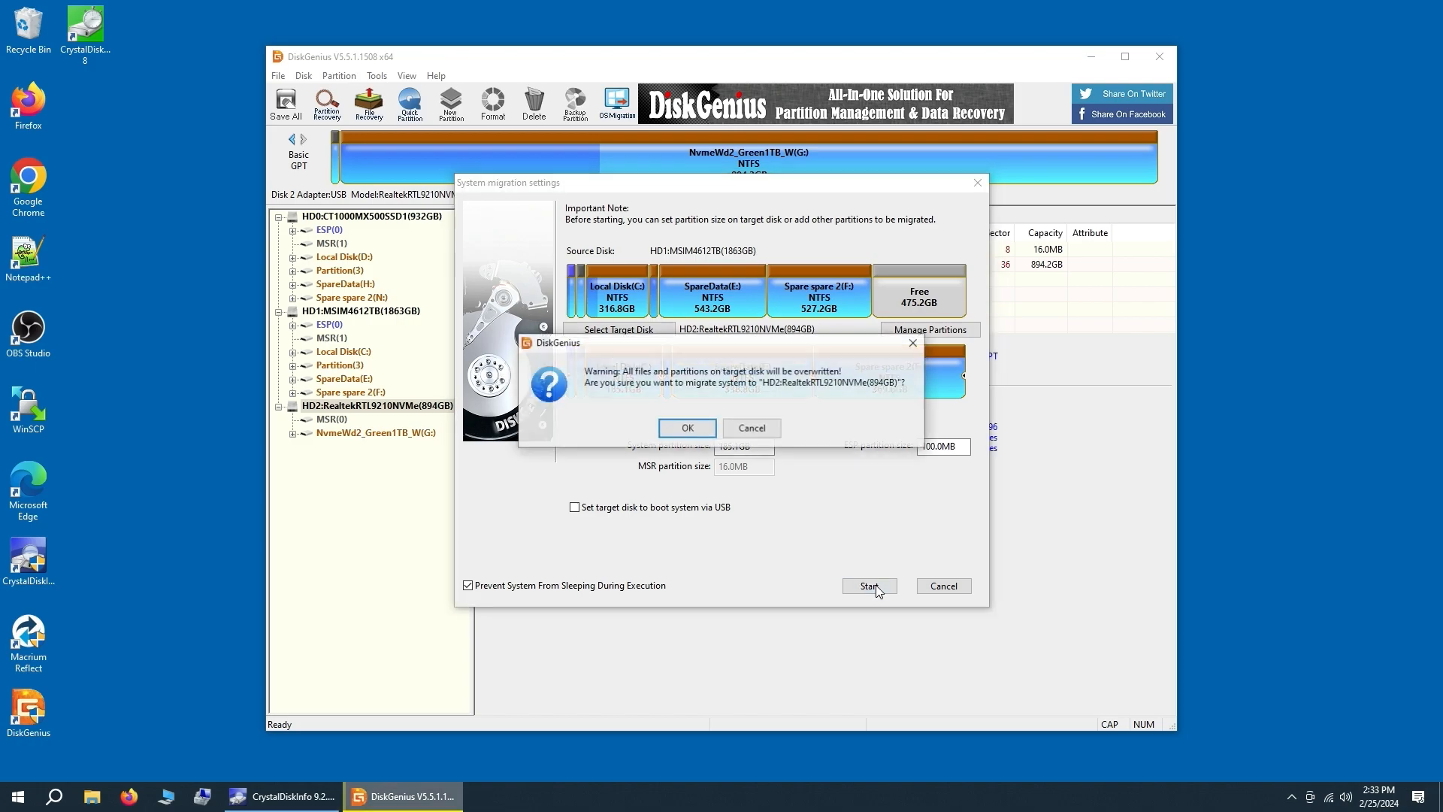
click(688, 425)
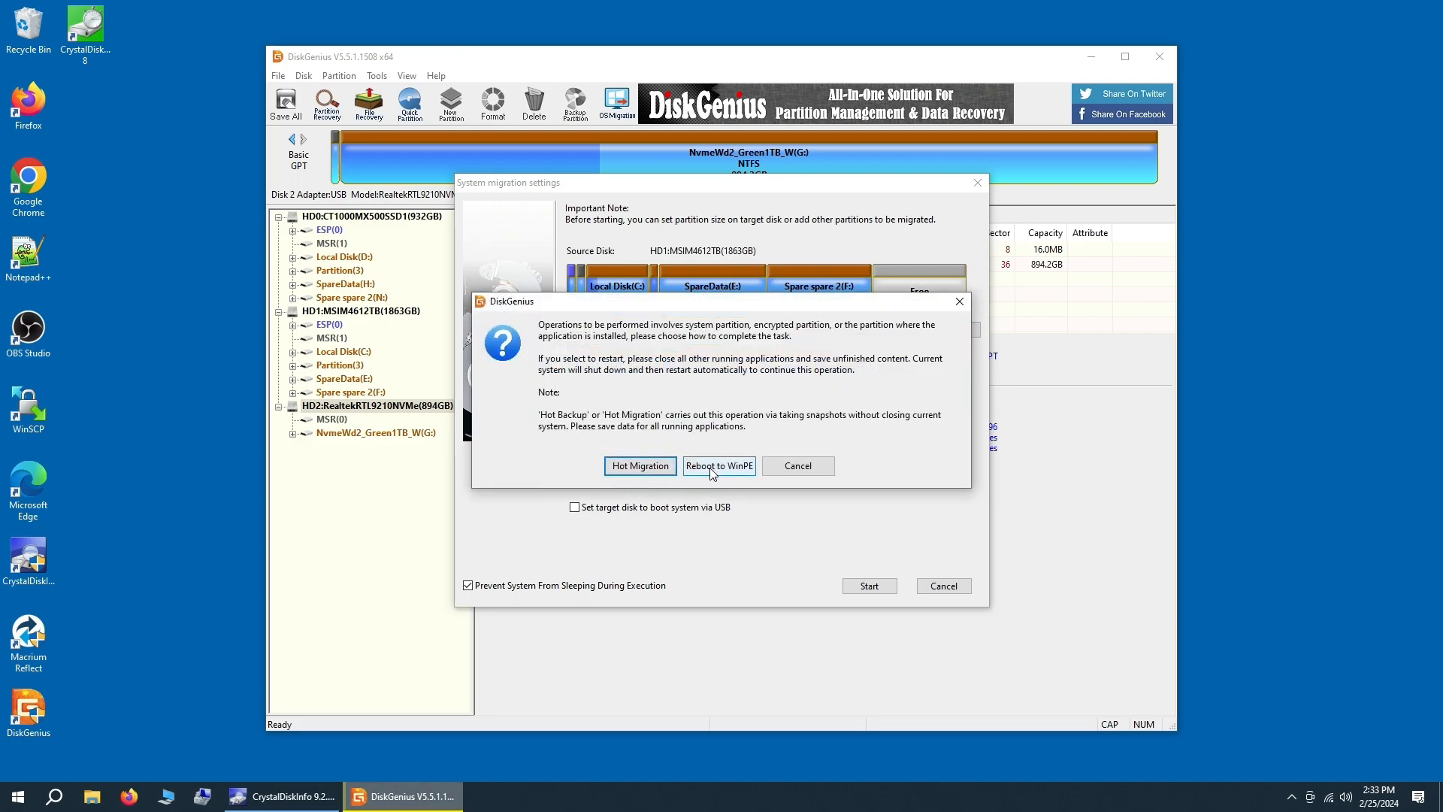
click(640, 466)
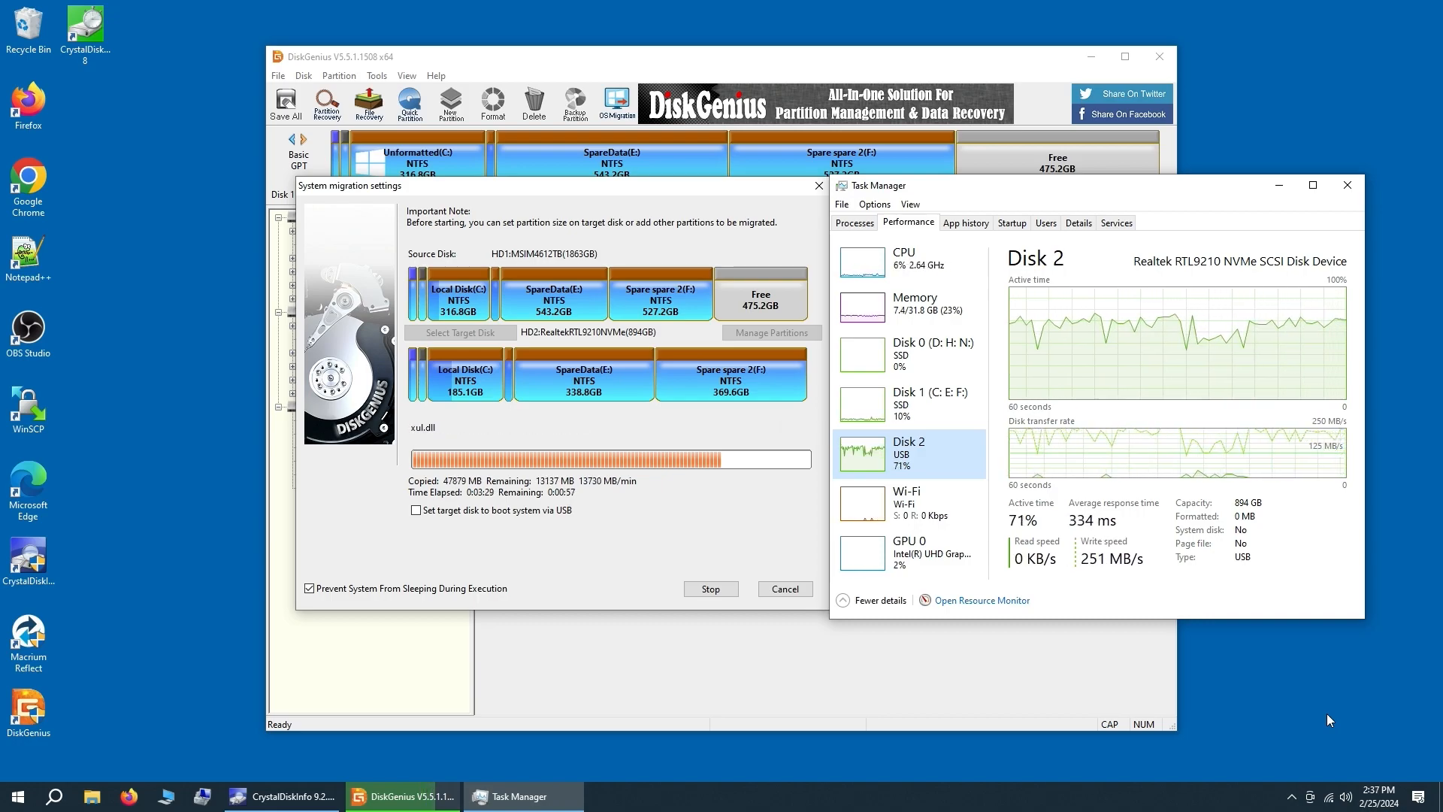
Check the target SSD's temperature in CrystalDiskInfo during the migration and return to the disk performance view in Task Manager.
click(282, 796)
drag(620, 142, 606, 142)
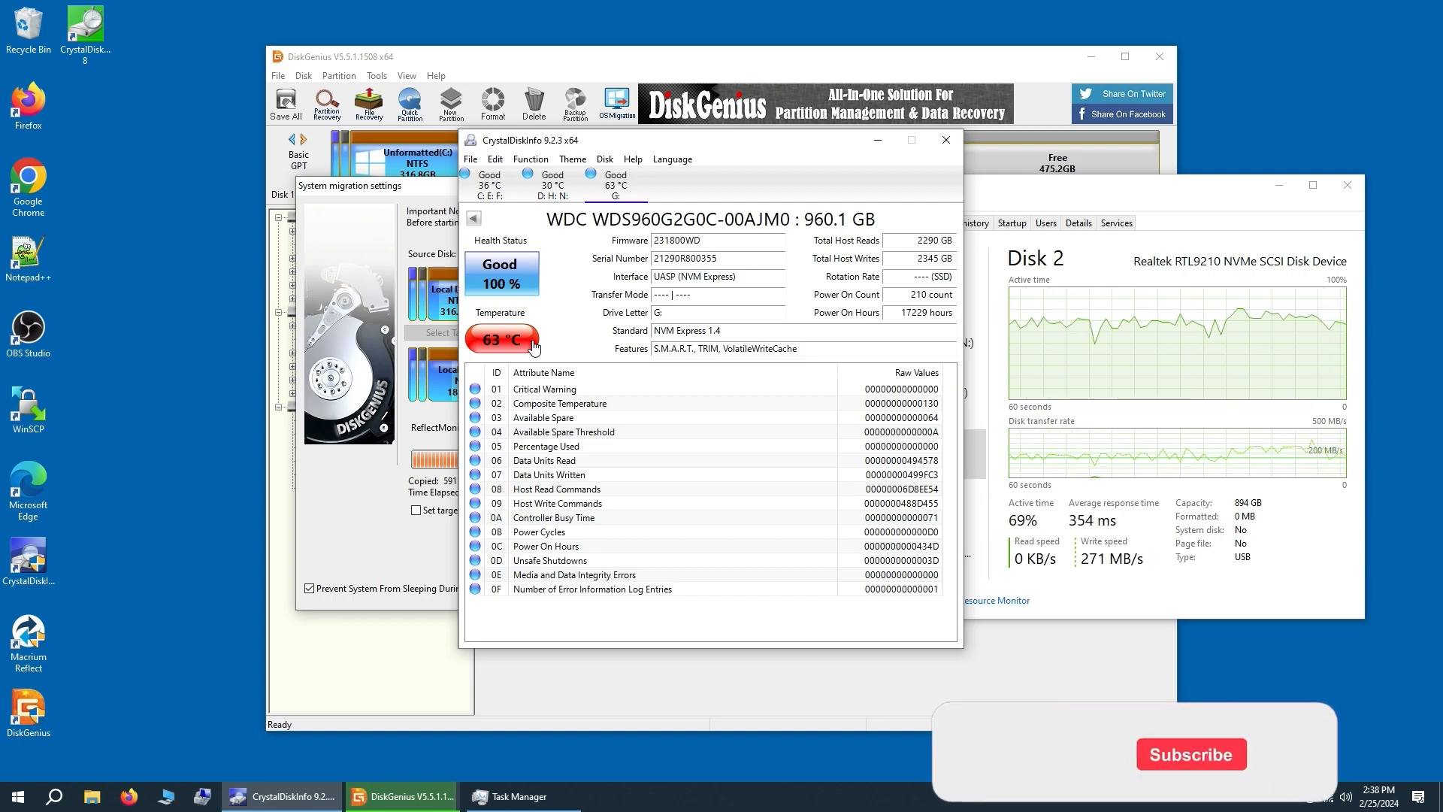
click(398, 519)
click(1218, 203)
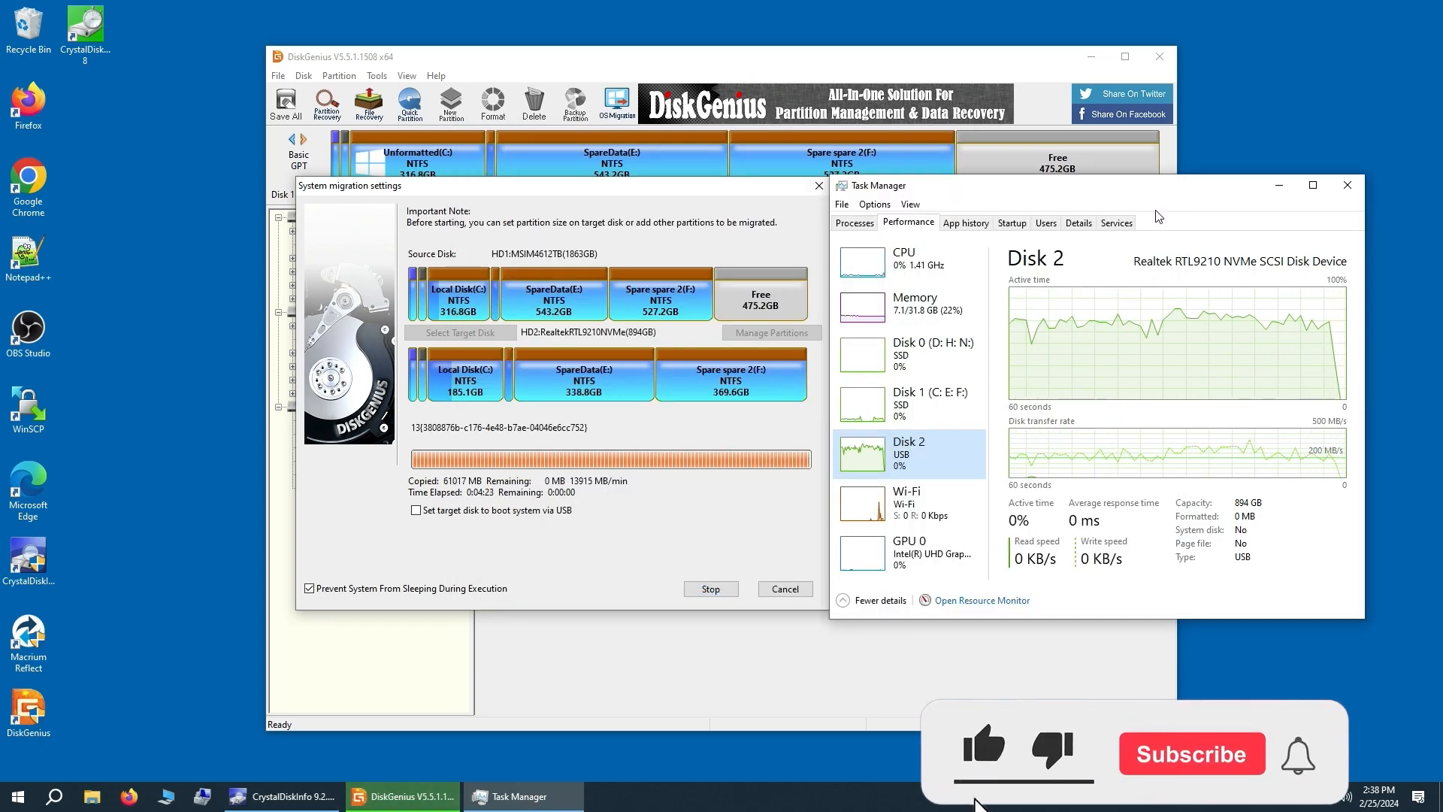
Move the CrystalDiskInfo window clear of DiskGenius and dismiss the migration completion message.
click(412, 797)
click(282, 797)
click(1202, 275)
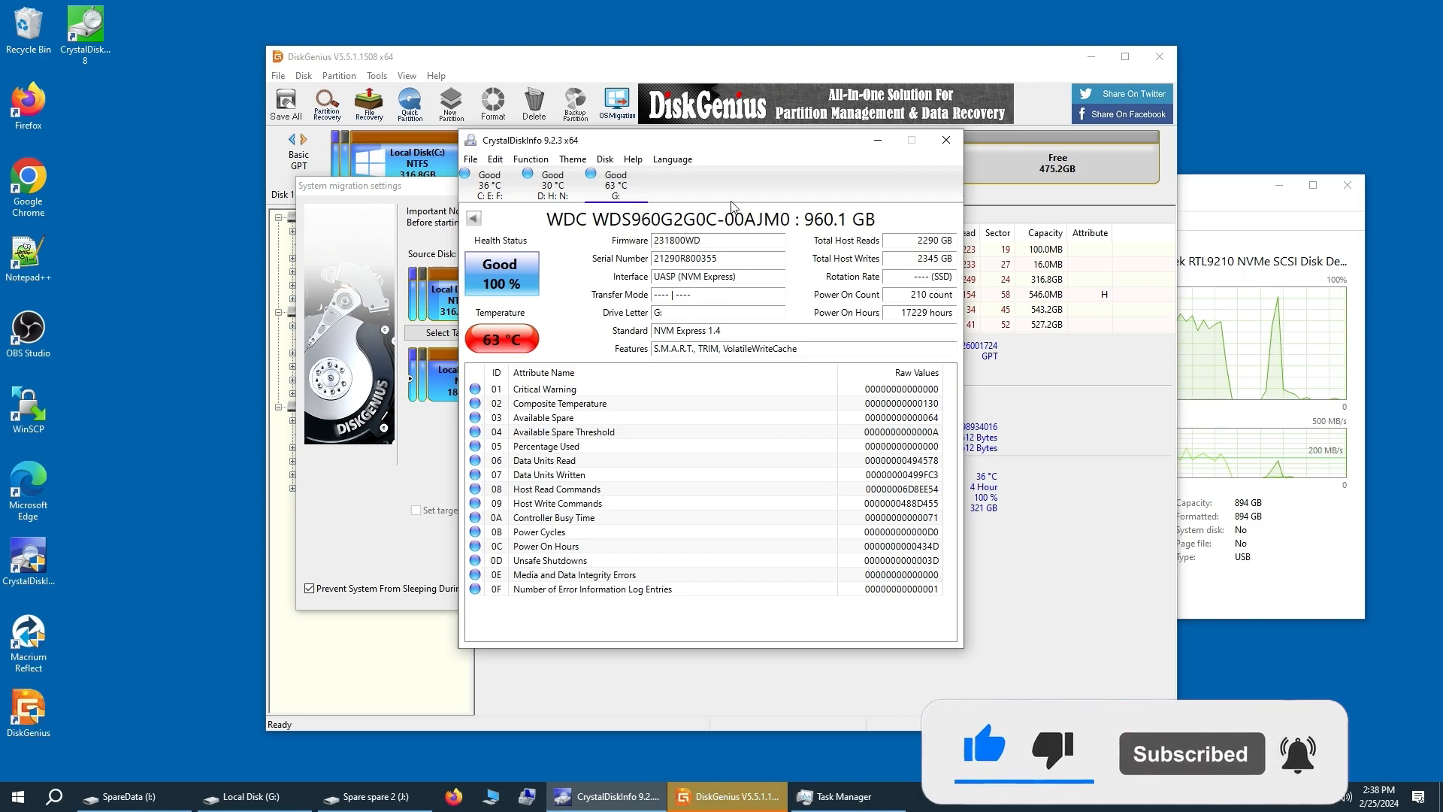
drag(702, 148, 963, 156)
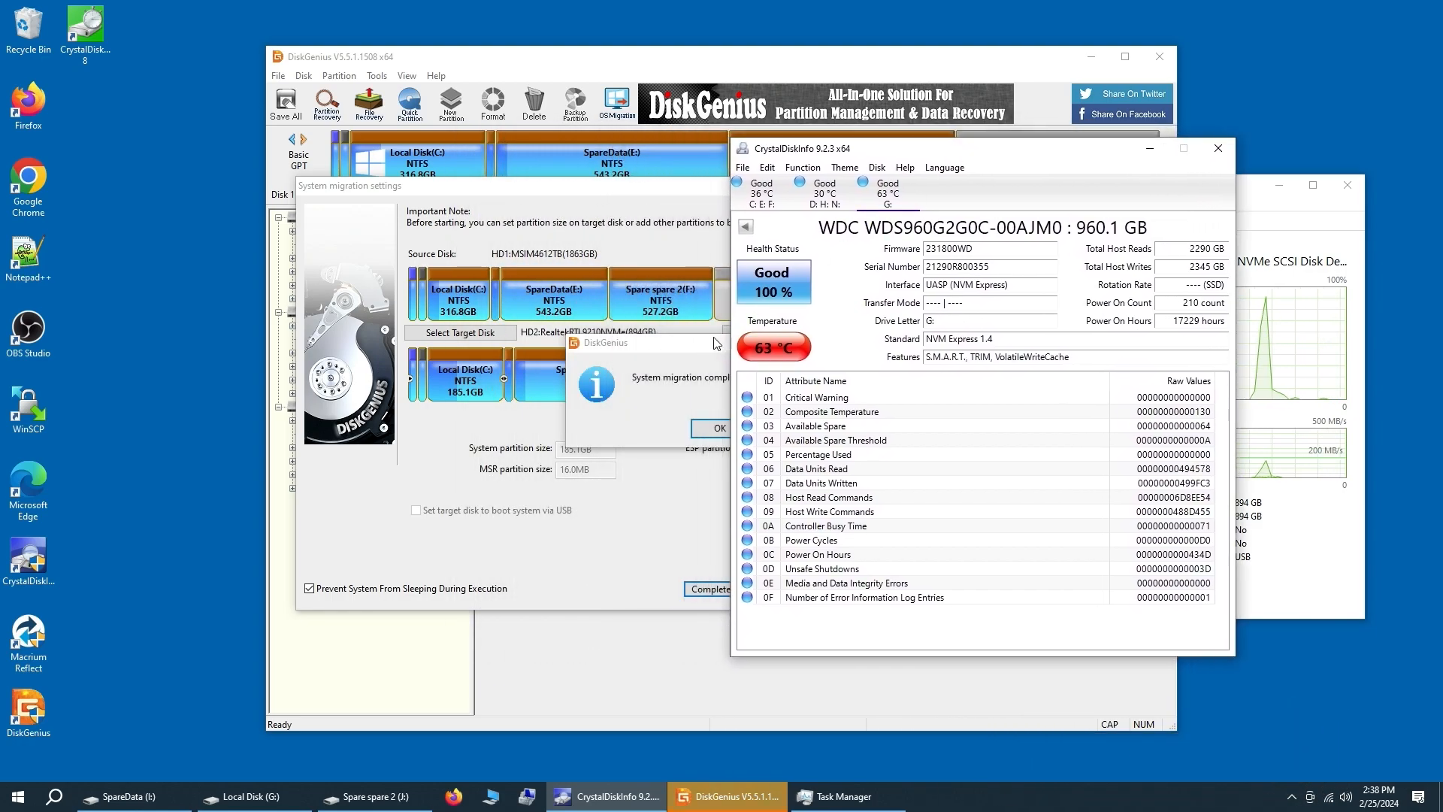
click(669, 372)
click(726, 435)
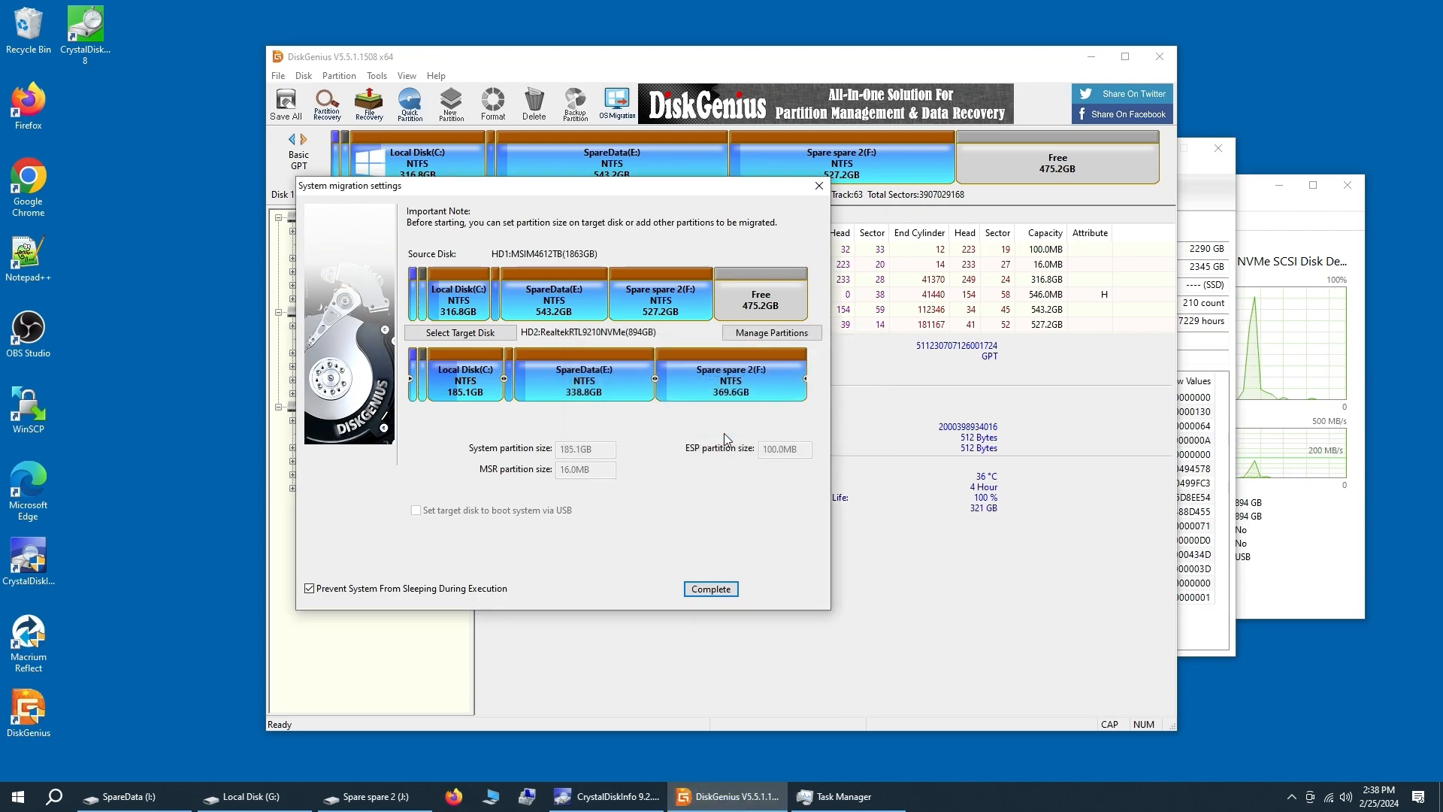
Complete the system migration wizard and check the migrated drives in File Explorer, including the ids text file on Spare spare 2 (J:).
click(711, 588)
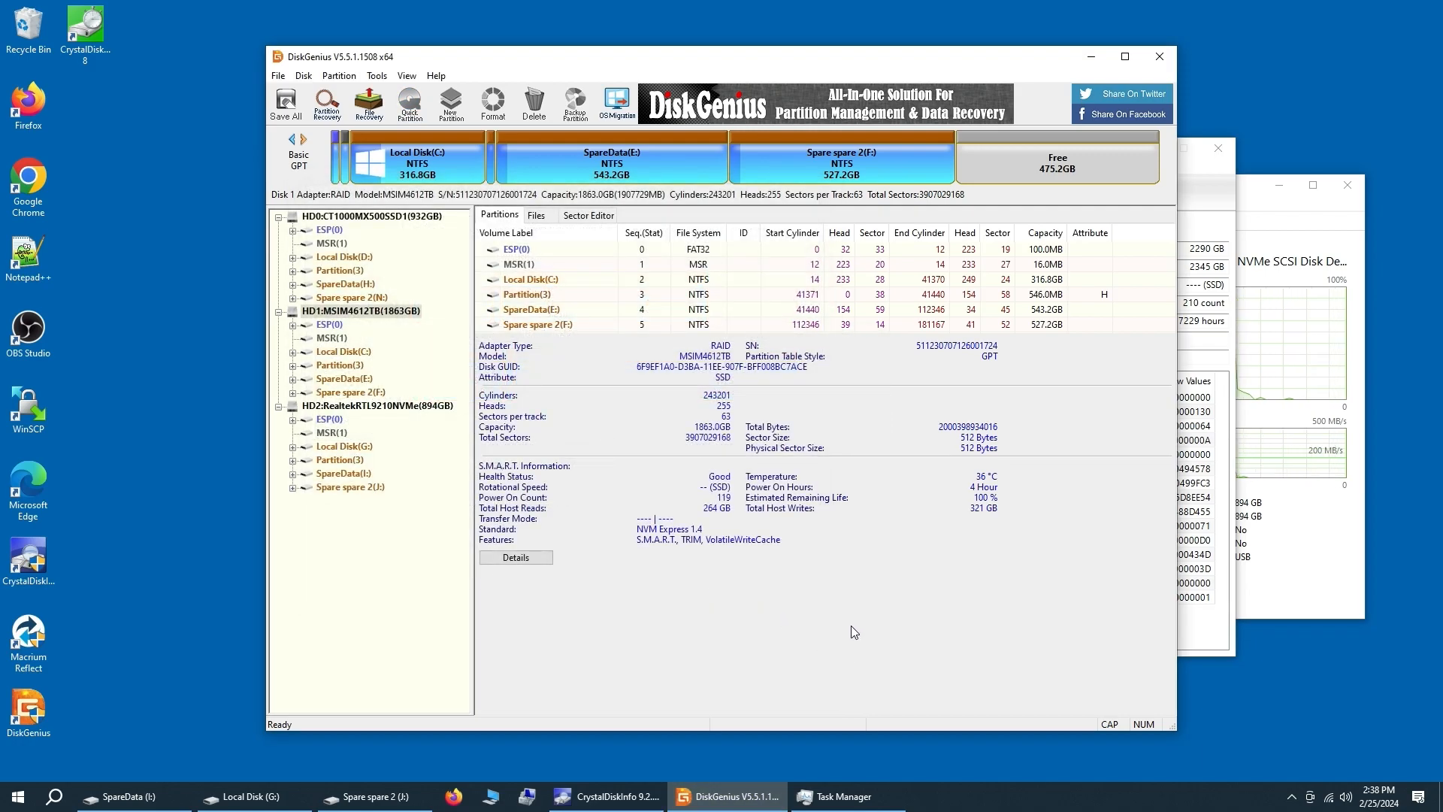
click(386, 798)
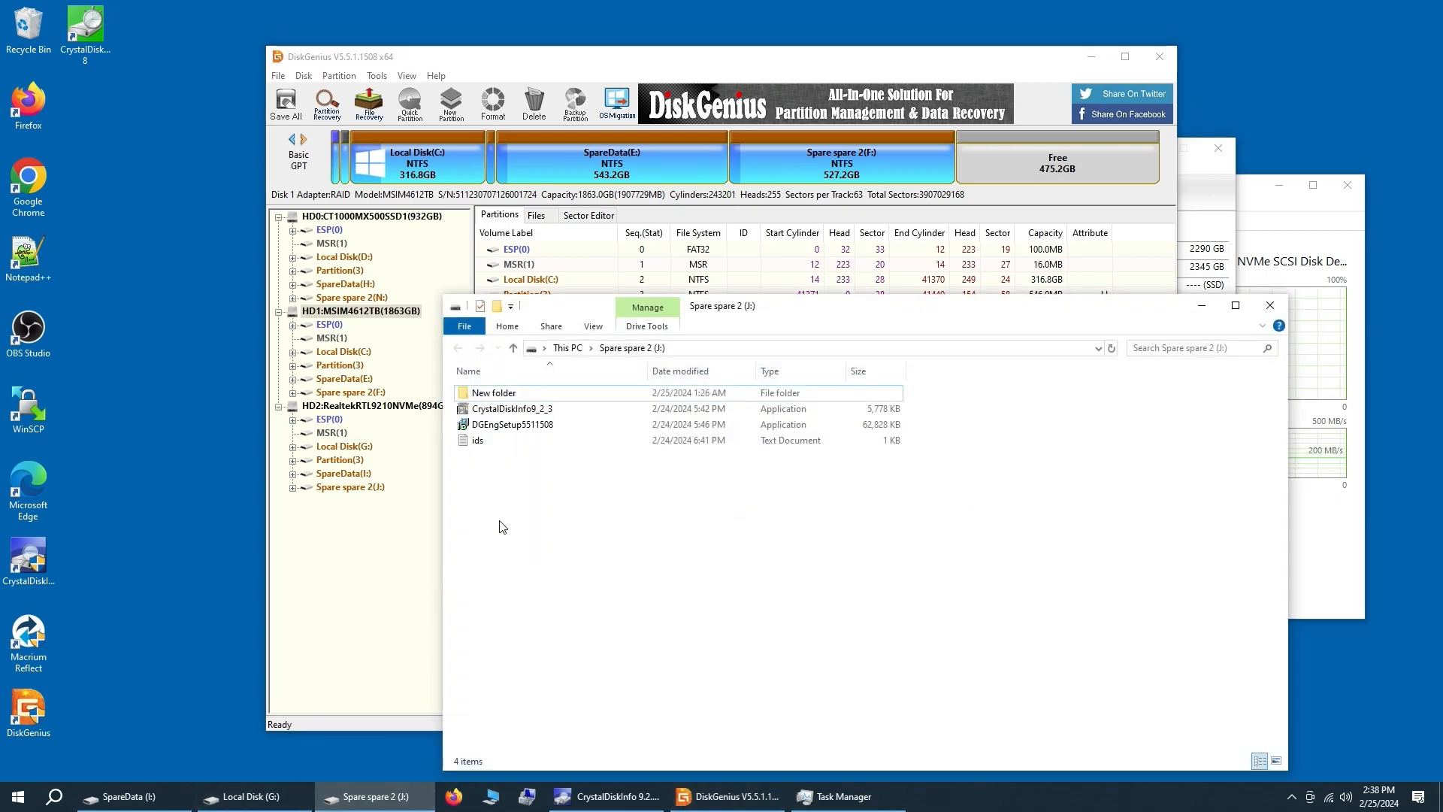
click(475, 444)
double_click(477, 442)
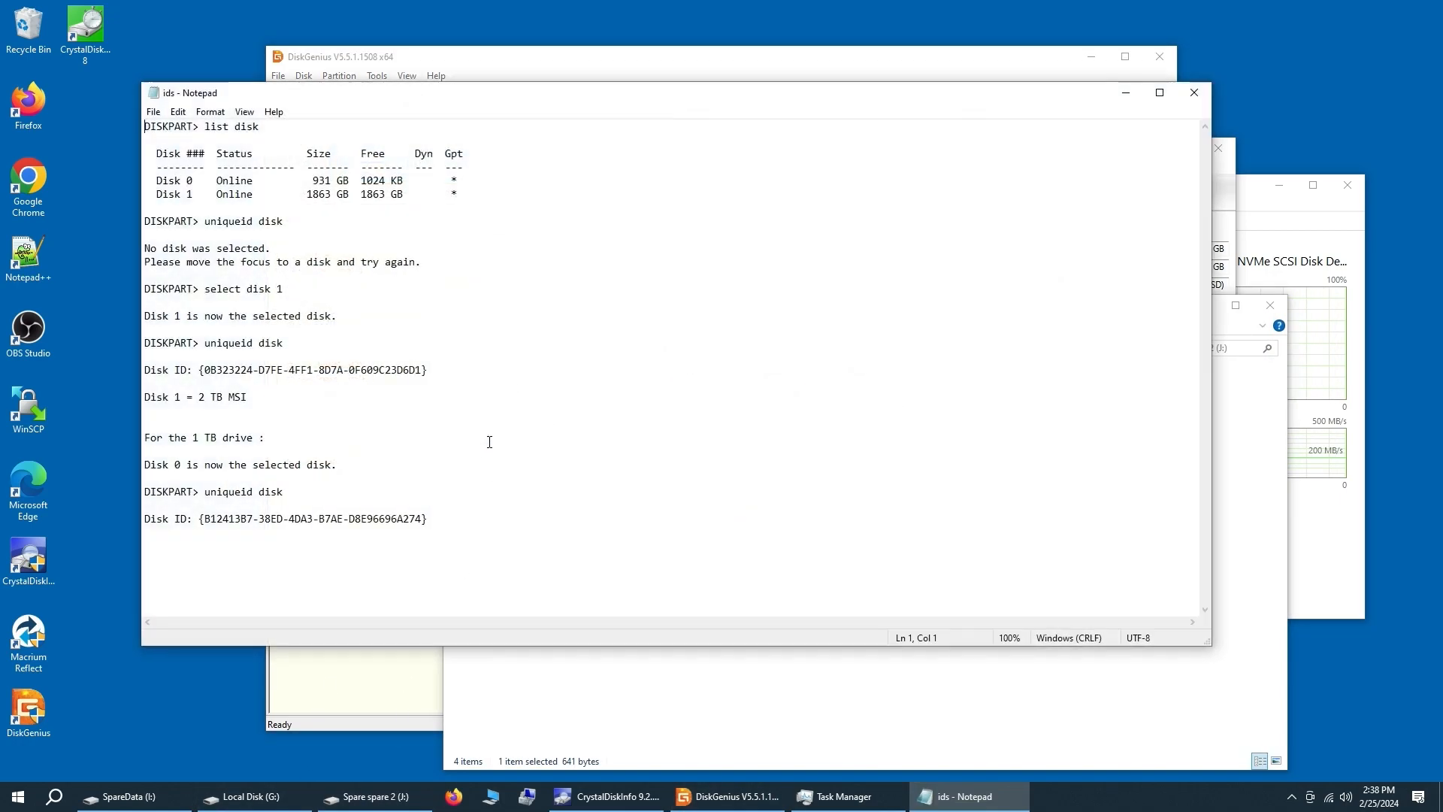
click(1201, 86)
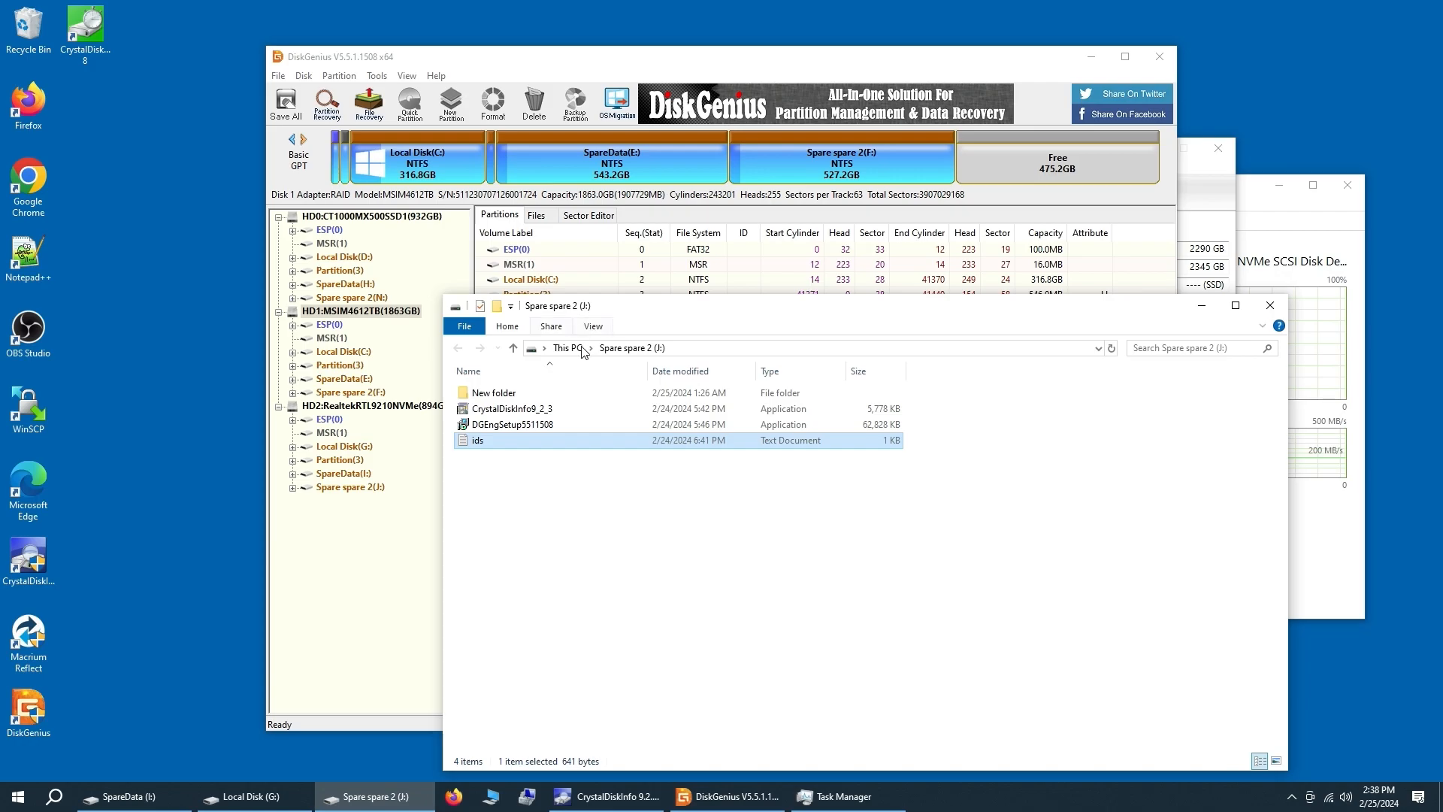
click(568, 348)
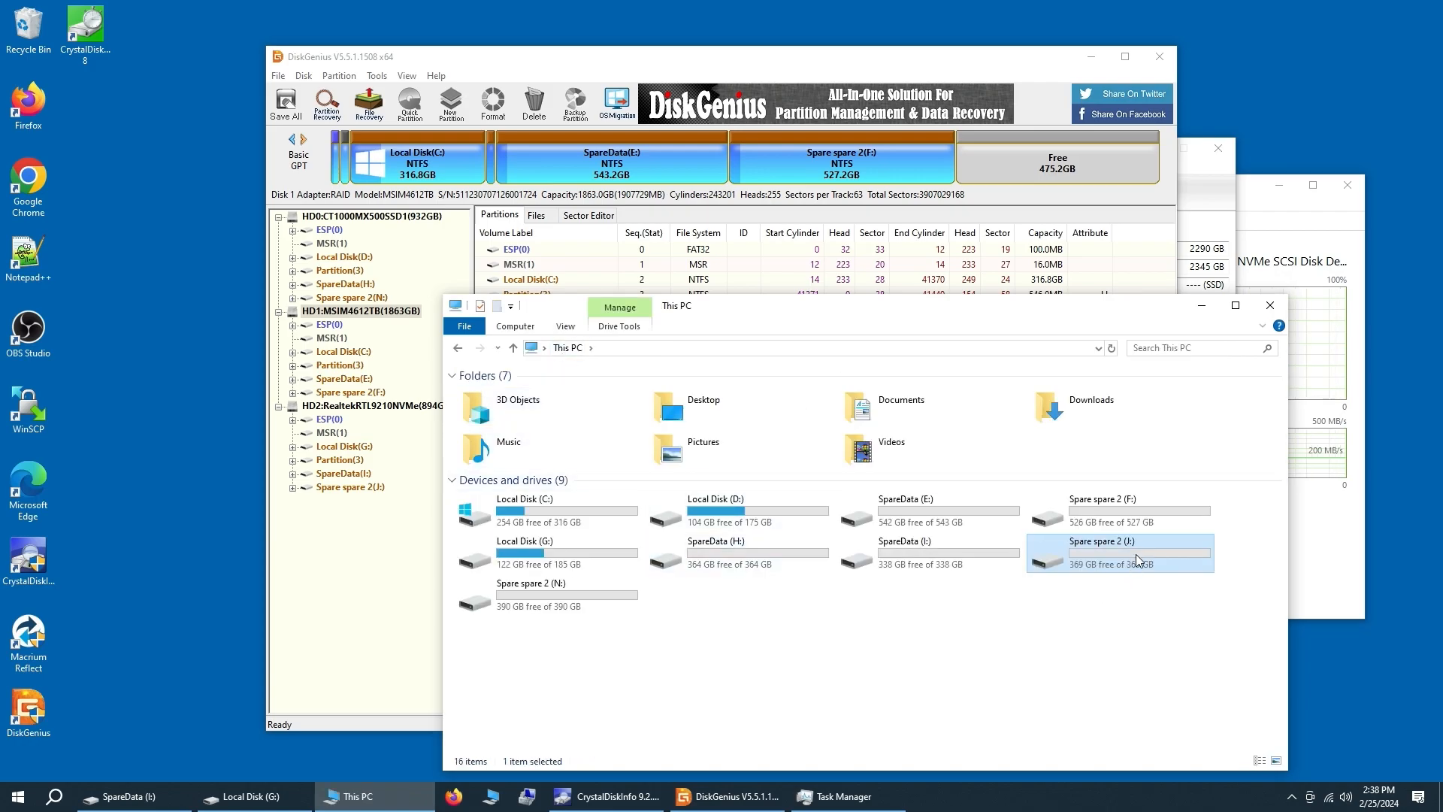
Open Disk Management in Computer Management and maximize the window to show all disk layouts.
click(18, 797)
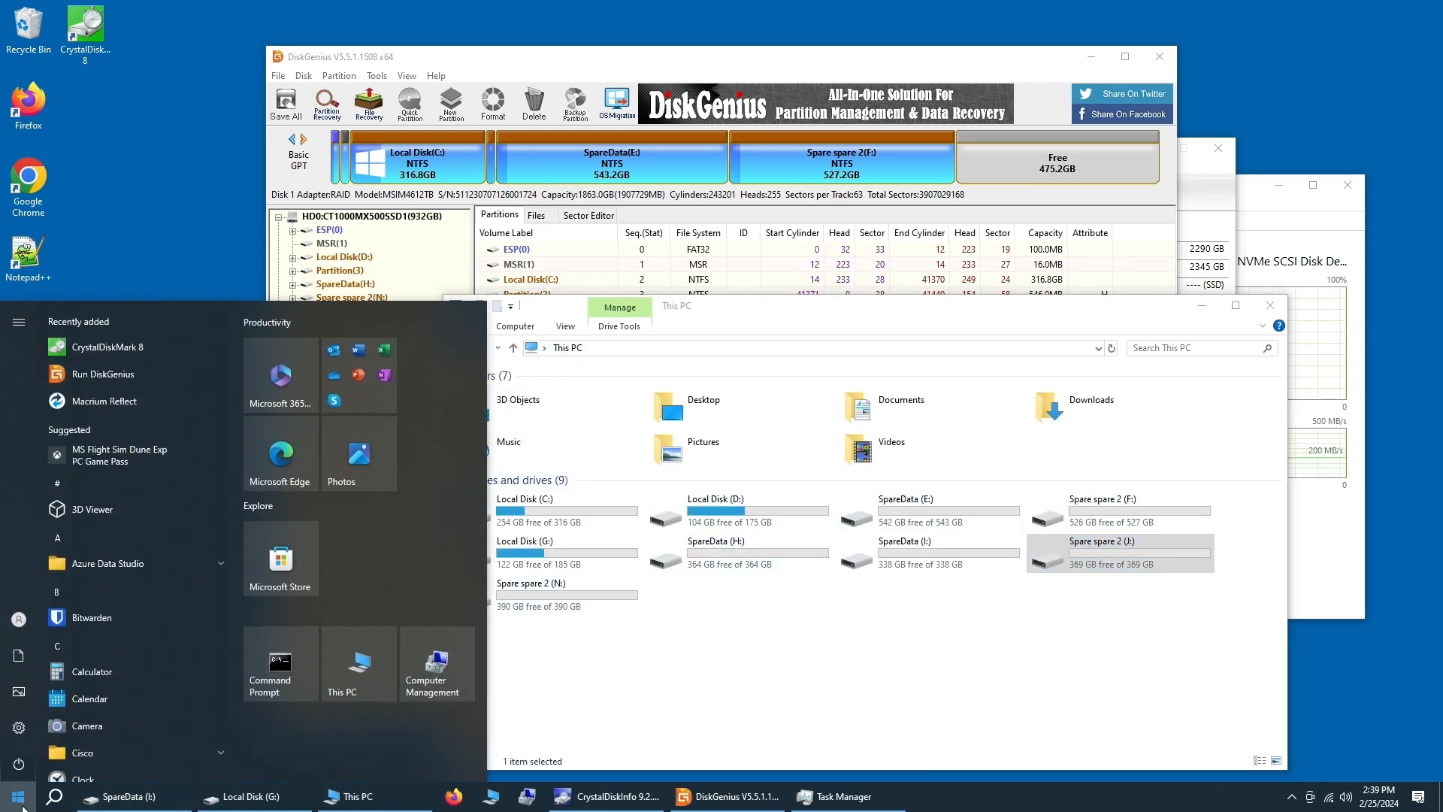
click(433, 672)
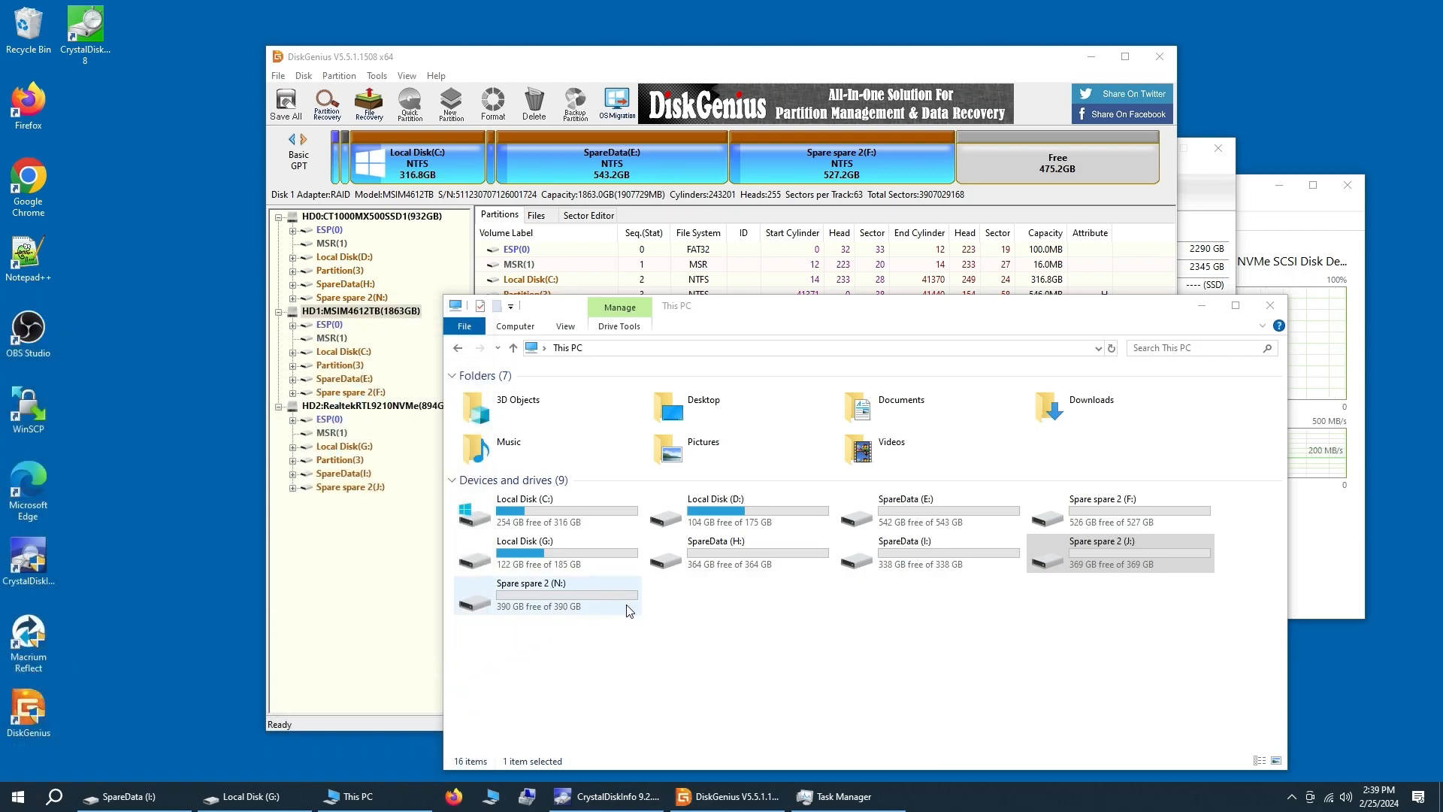
click(94, 204)
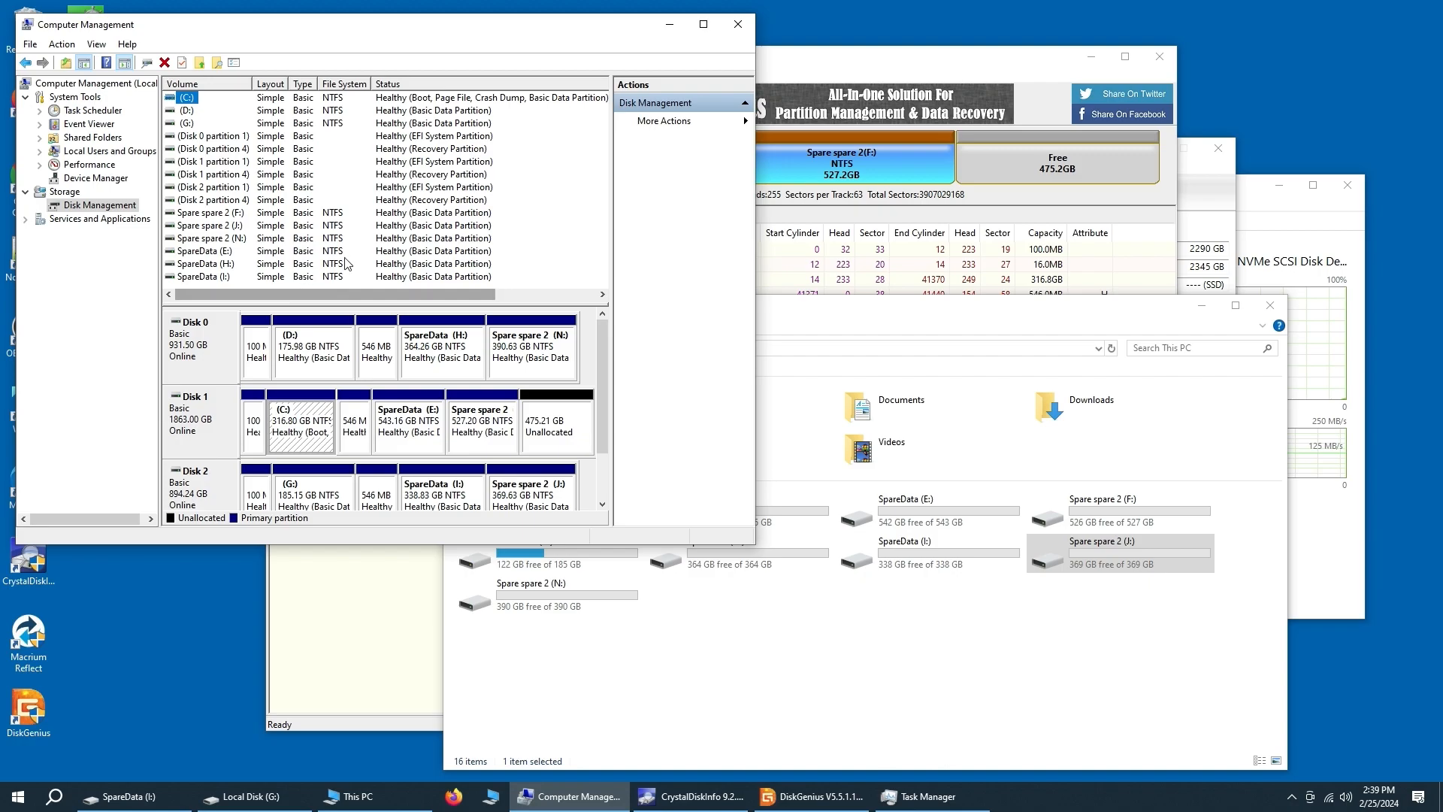
click(703, 24)
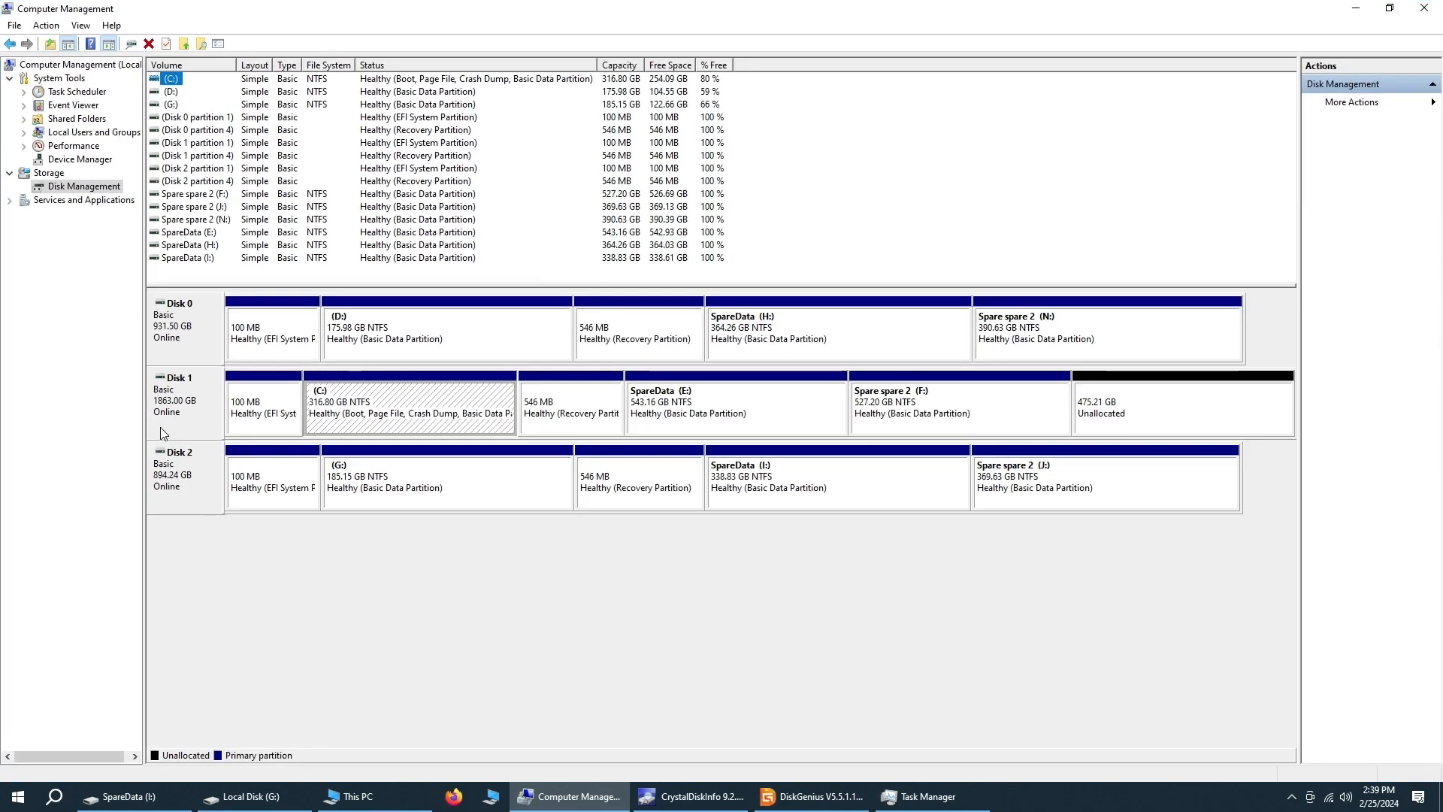
Examine and compare the partition layouts of Disk 0, Disk 1 and Disk 2.
click(152, 481)
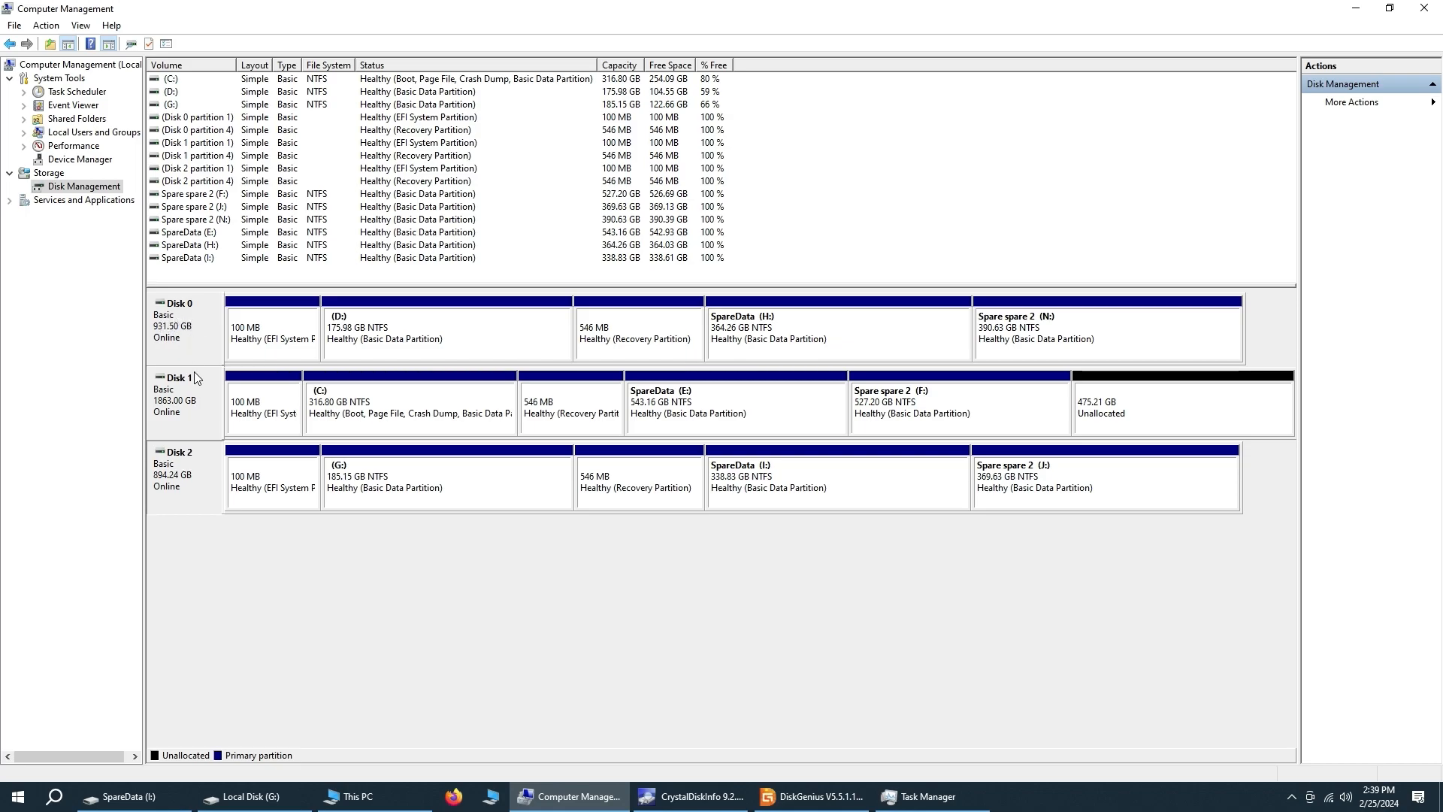
click(201, 390)
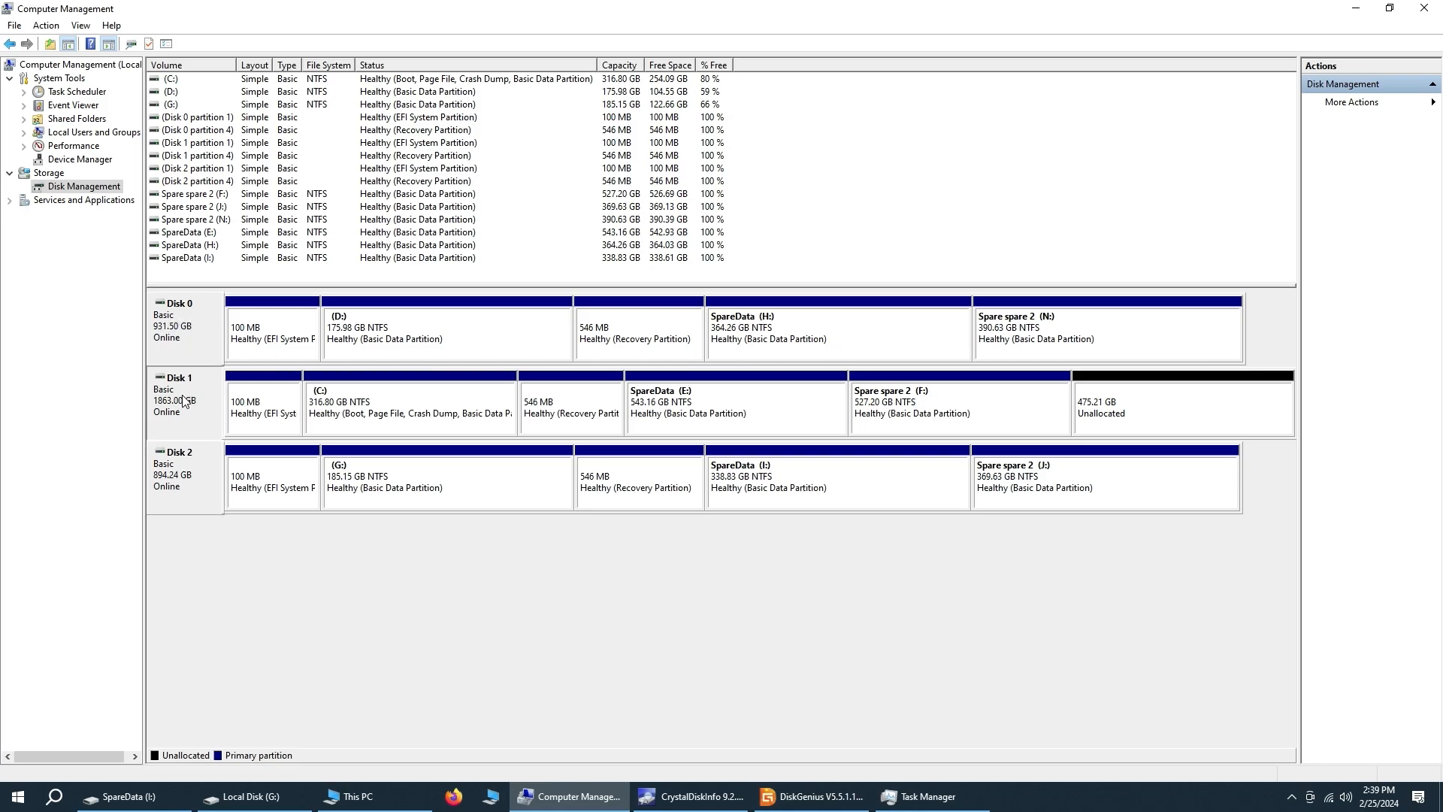
click(170, 329)
click(160, 324)
click(187, 406)
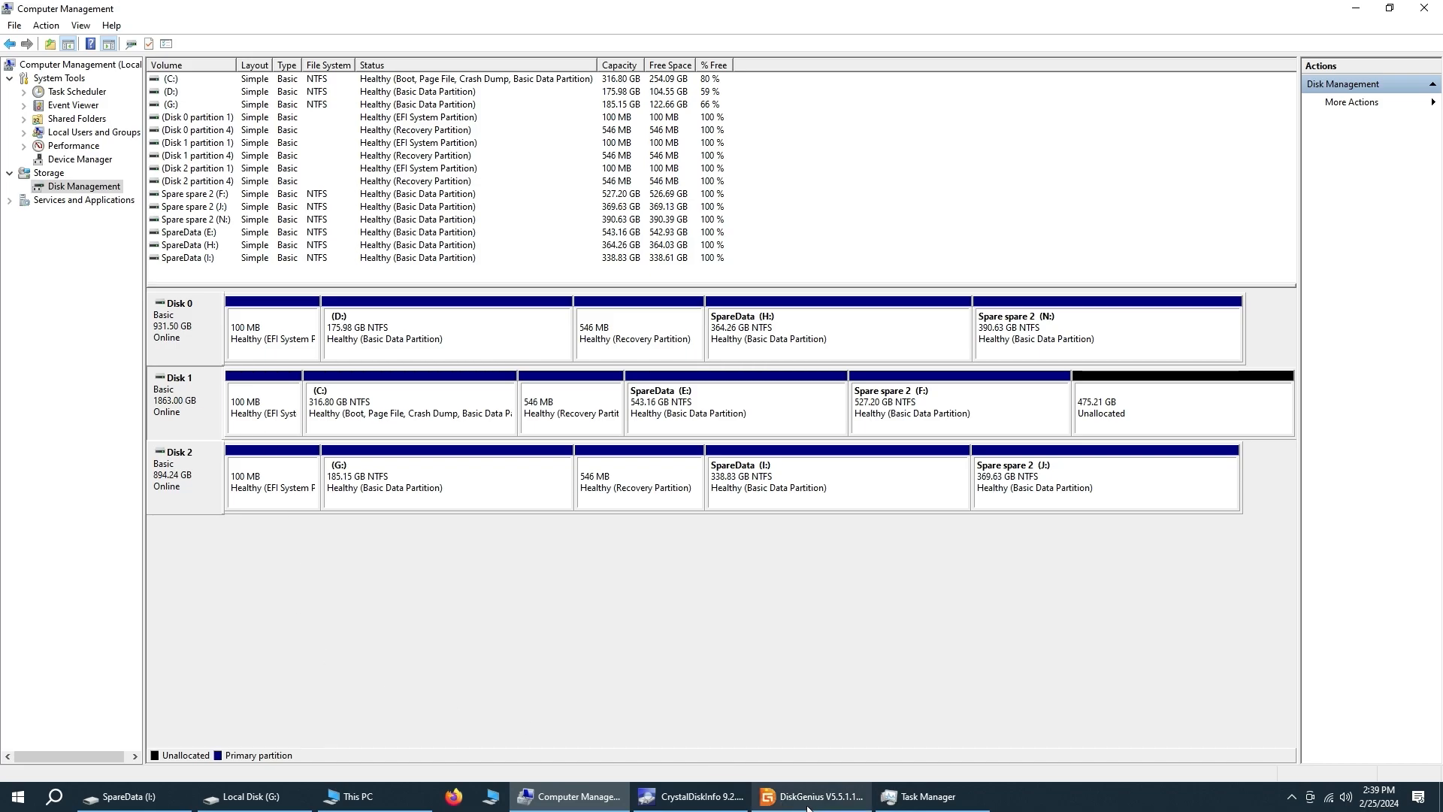
click(209, 505)
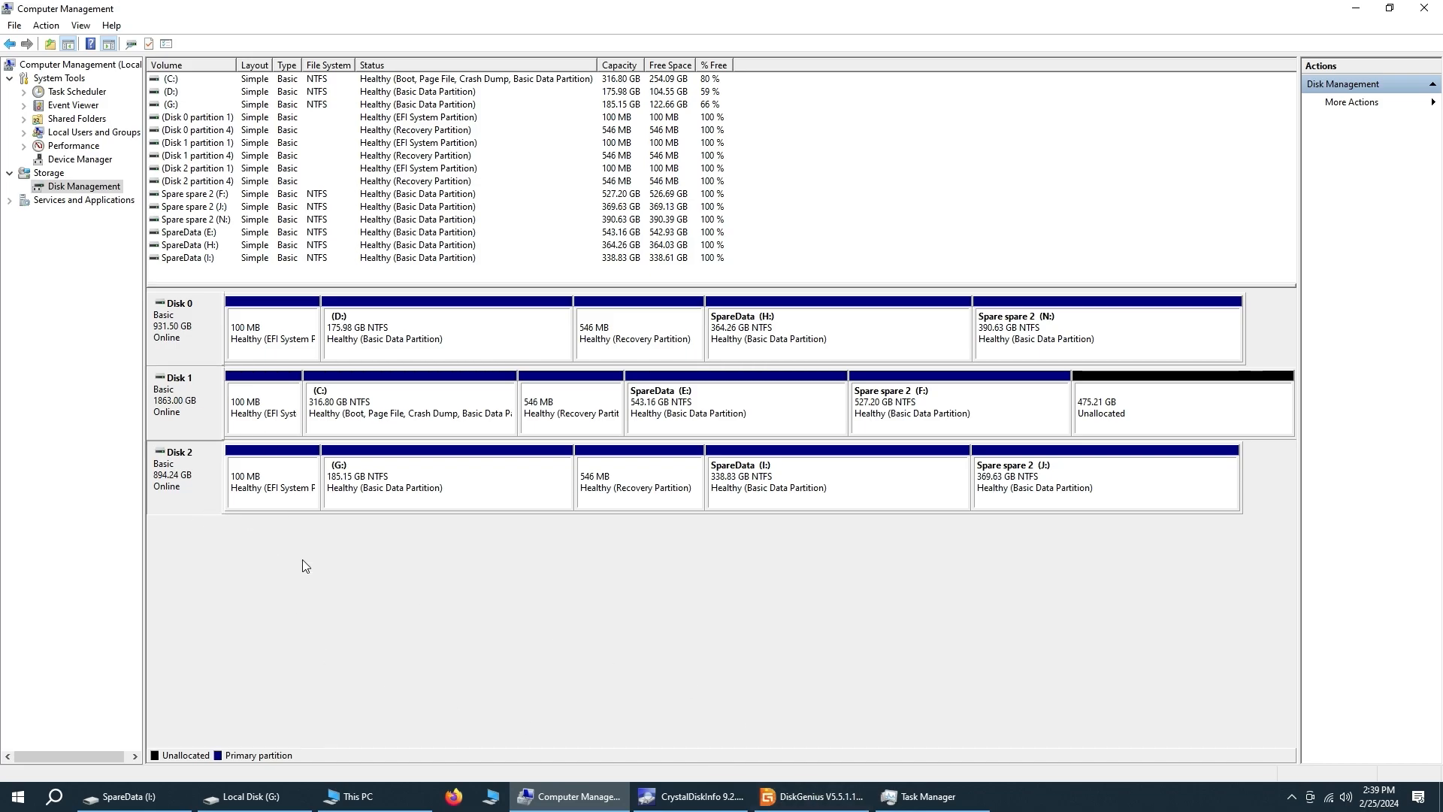
Return to DiskGenius and display the partition layout and details of the HD2 RealtekRTL9210NVMe disk.
click(852, 805)
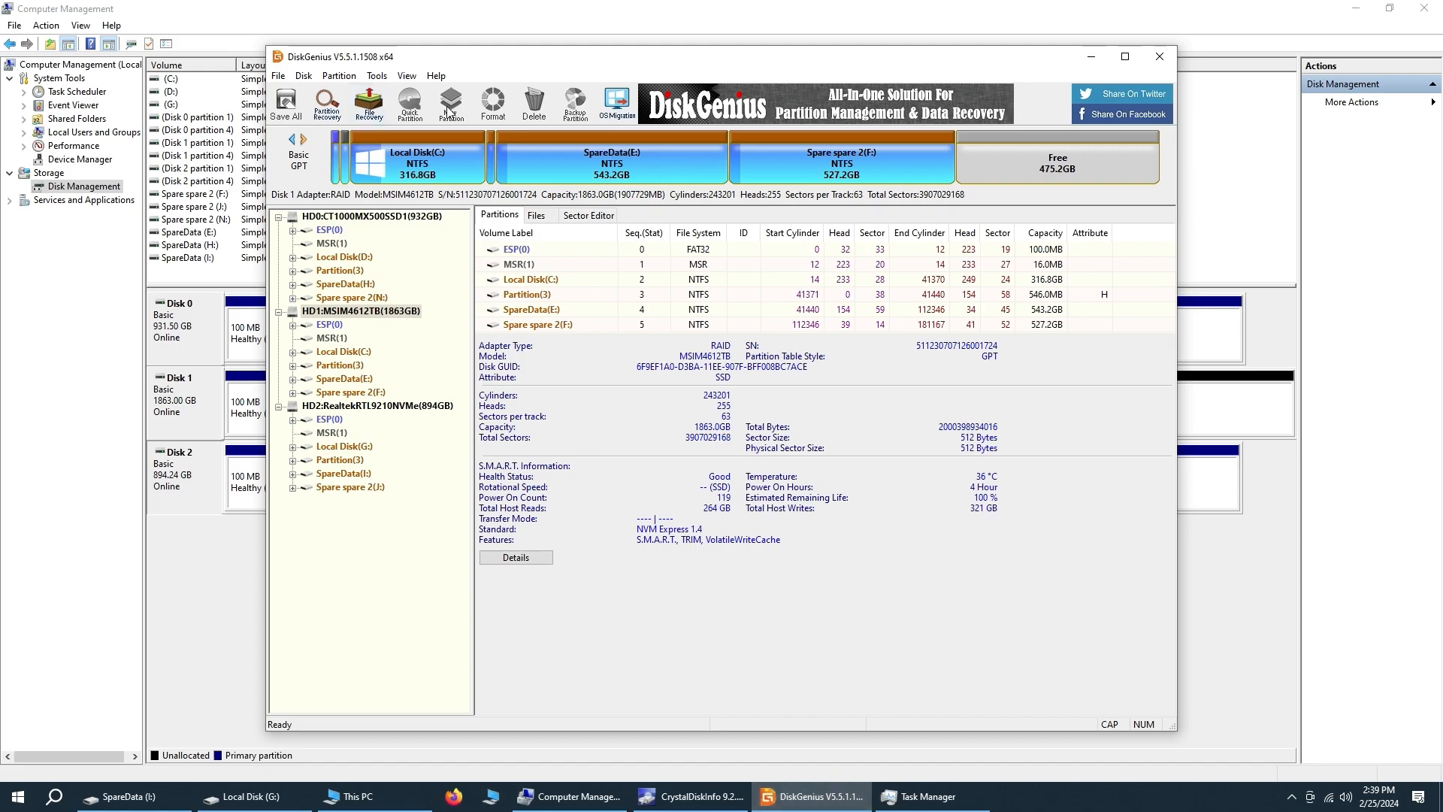
click(344, 79)
mouse_move(377, 79)
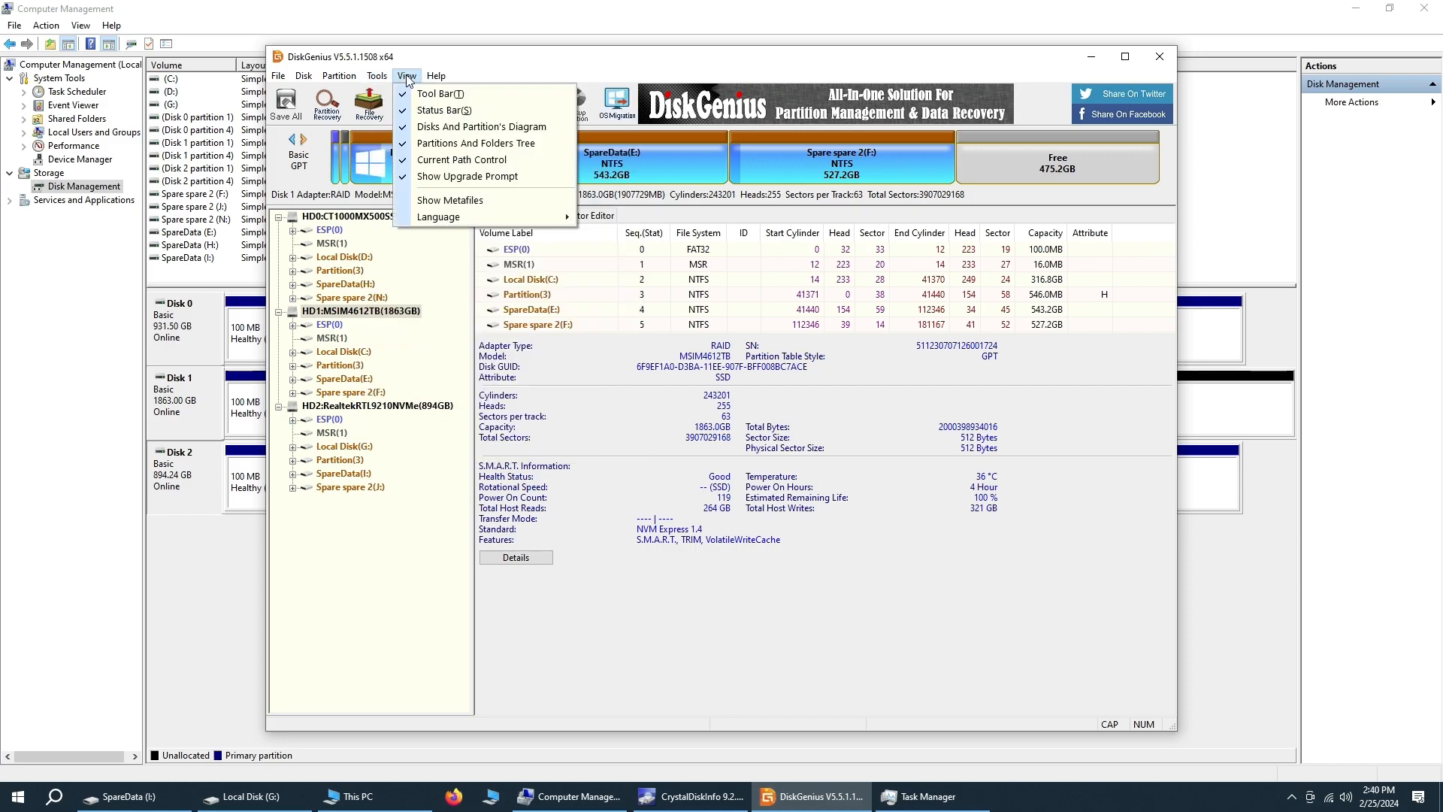
mouse_move(279, 83)
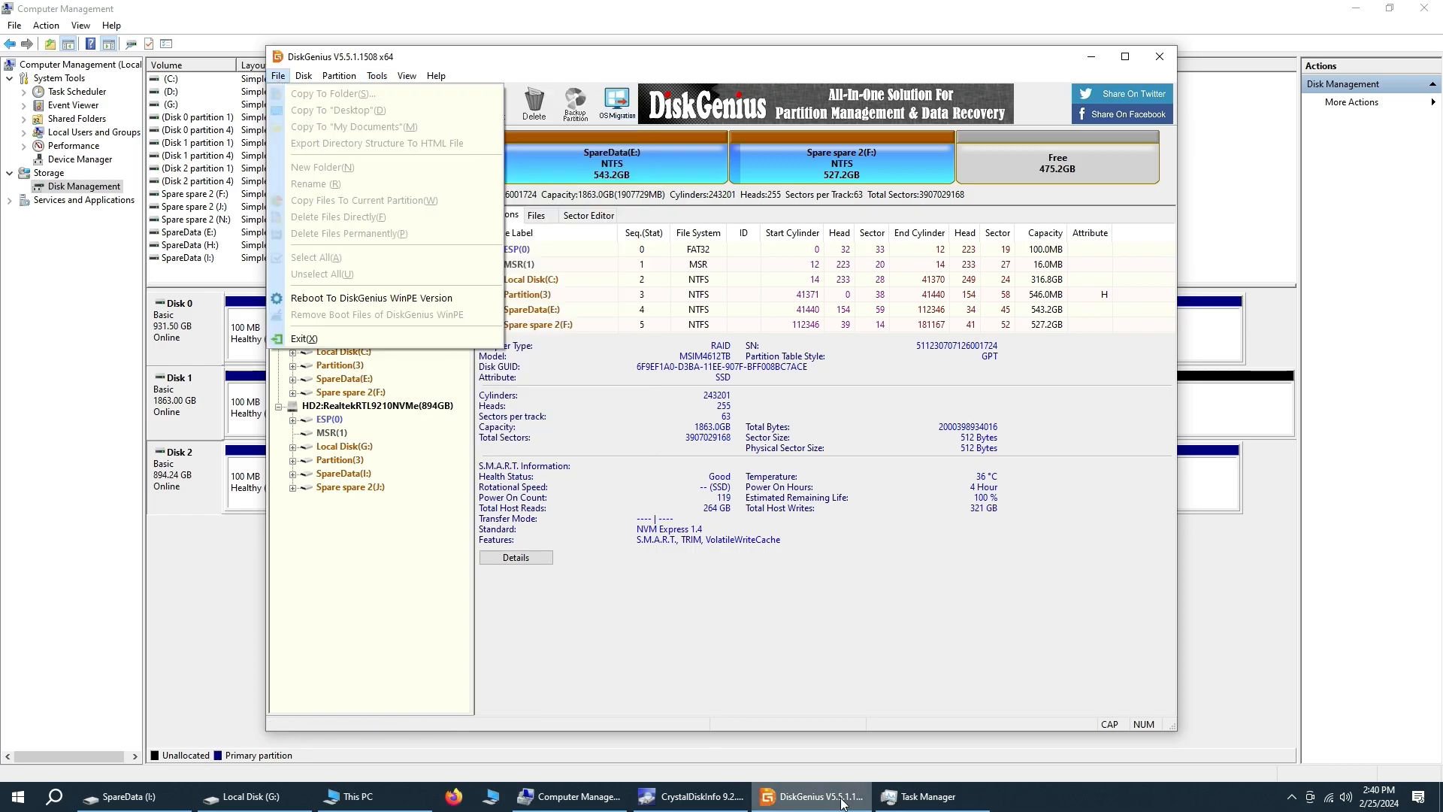
click(724, 805)
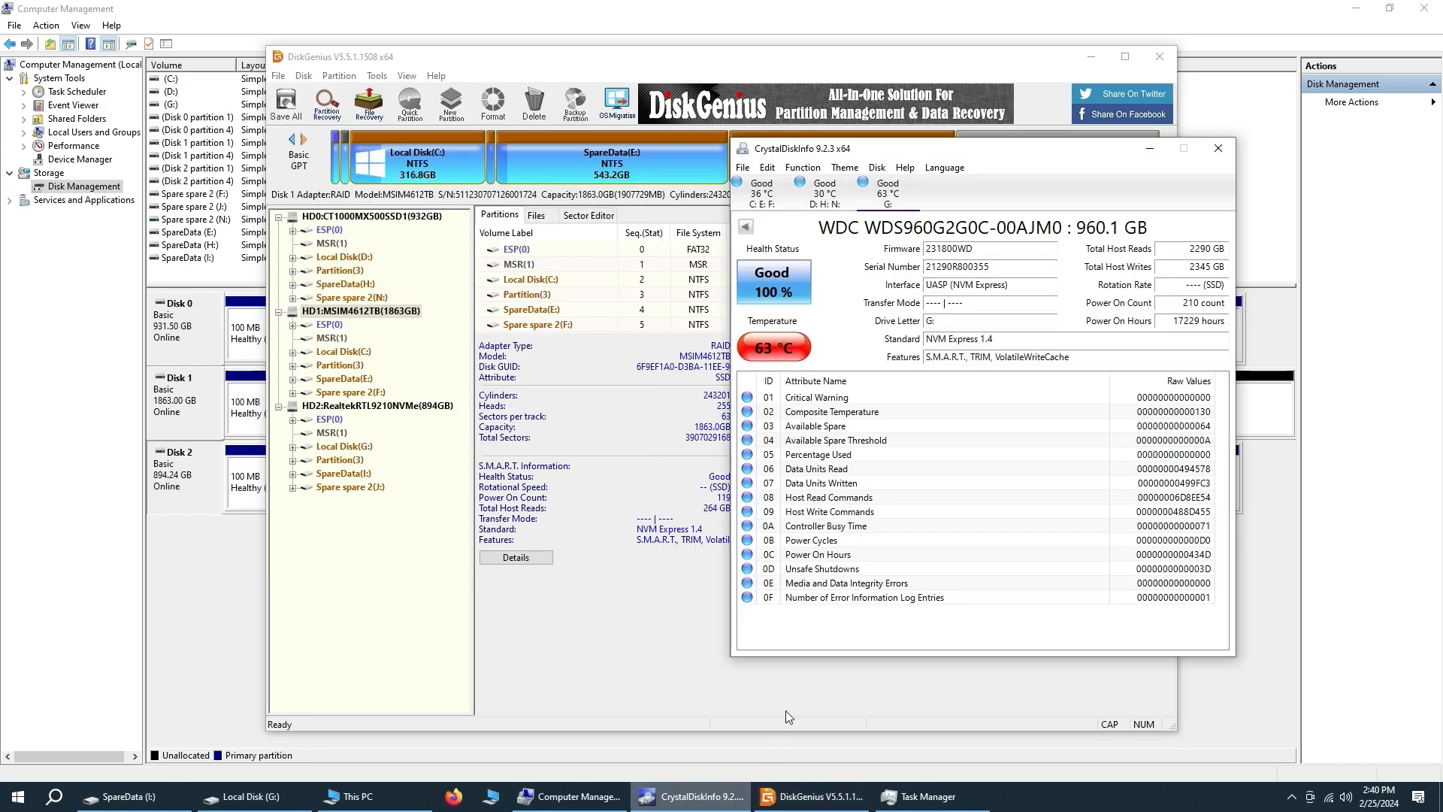
click(352, 406)
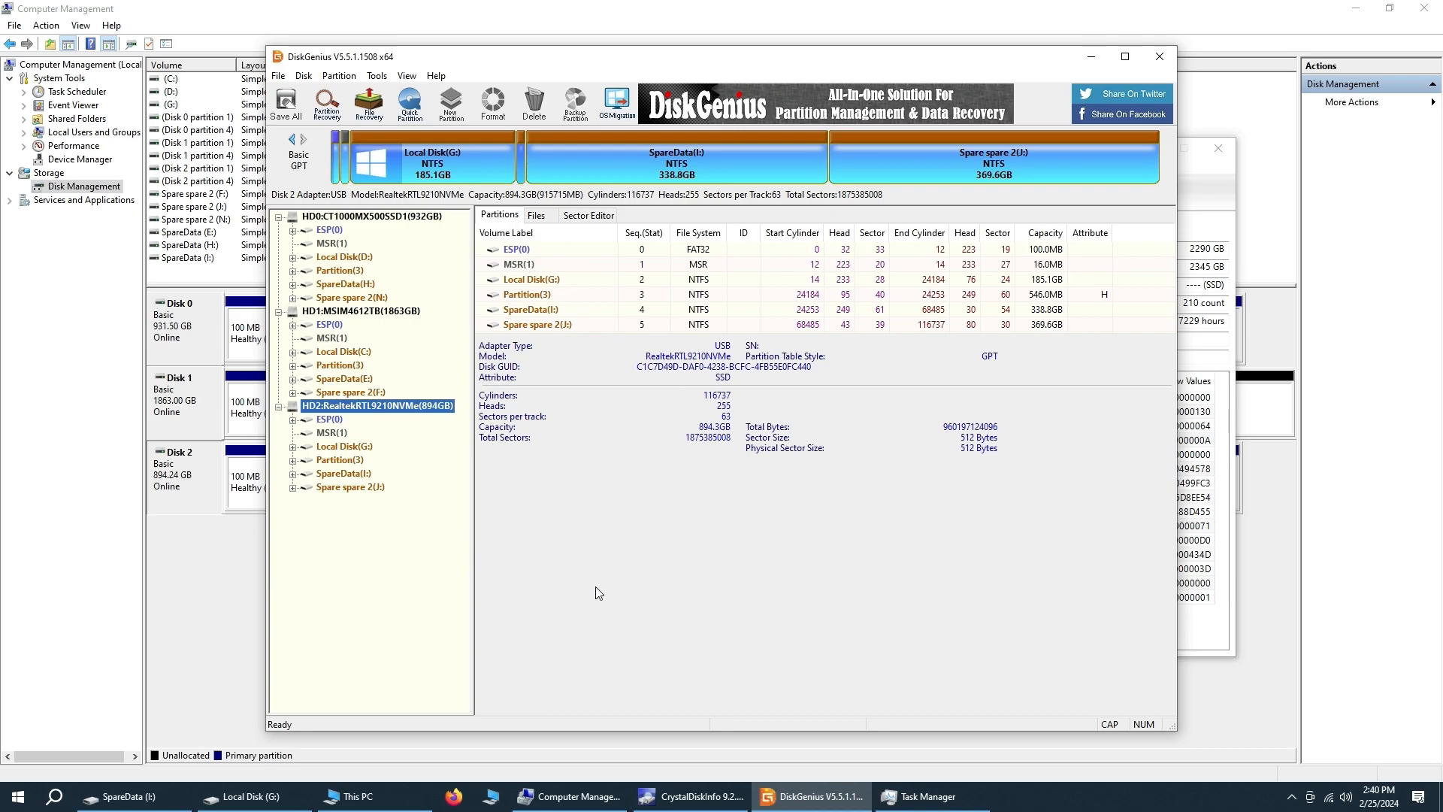
Return to Disk Management and check the WDC target SSD's temperature and Composite Temperature attribute in CrystalDiskInfo.
click(173, 353)
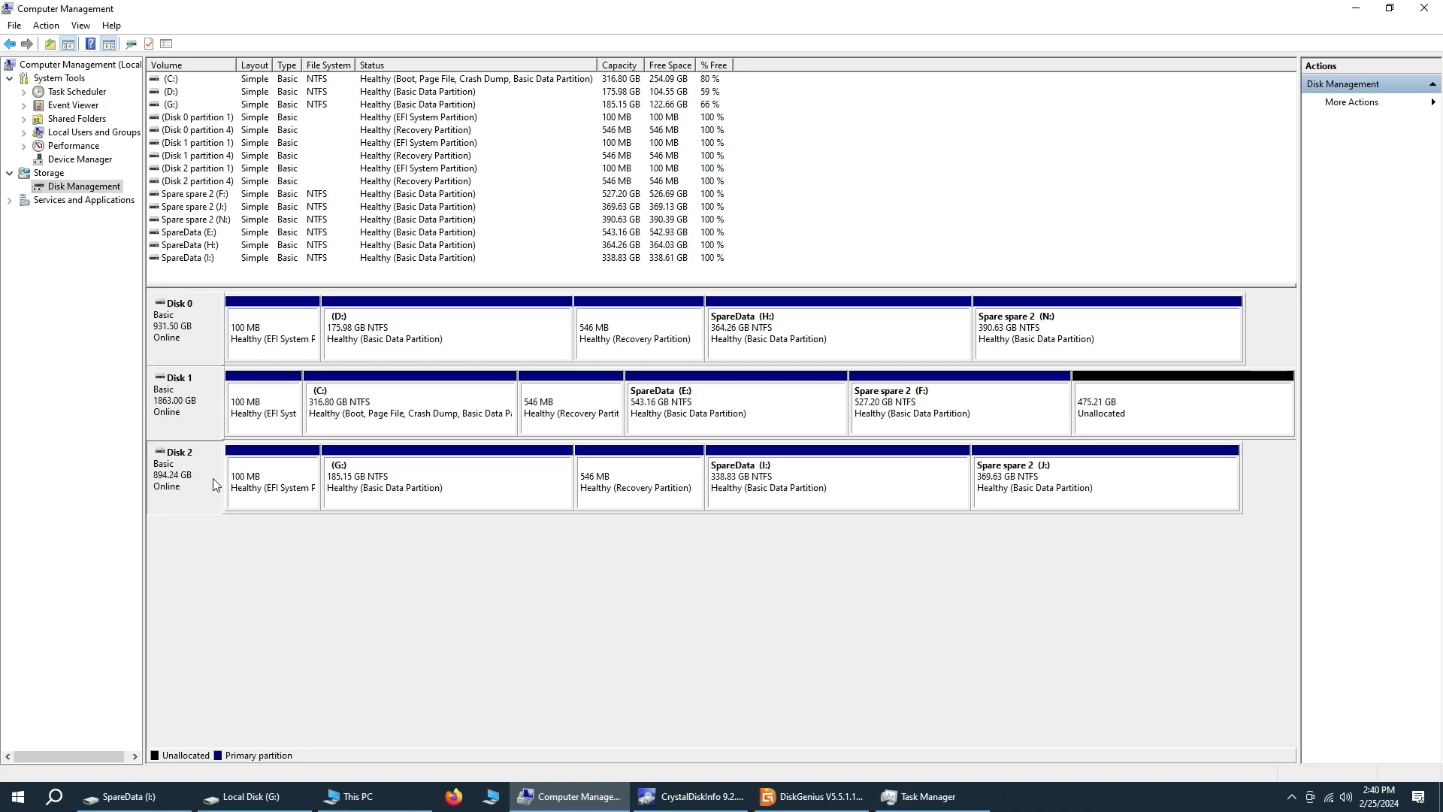
click(693, 796)
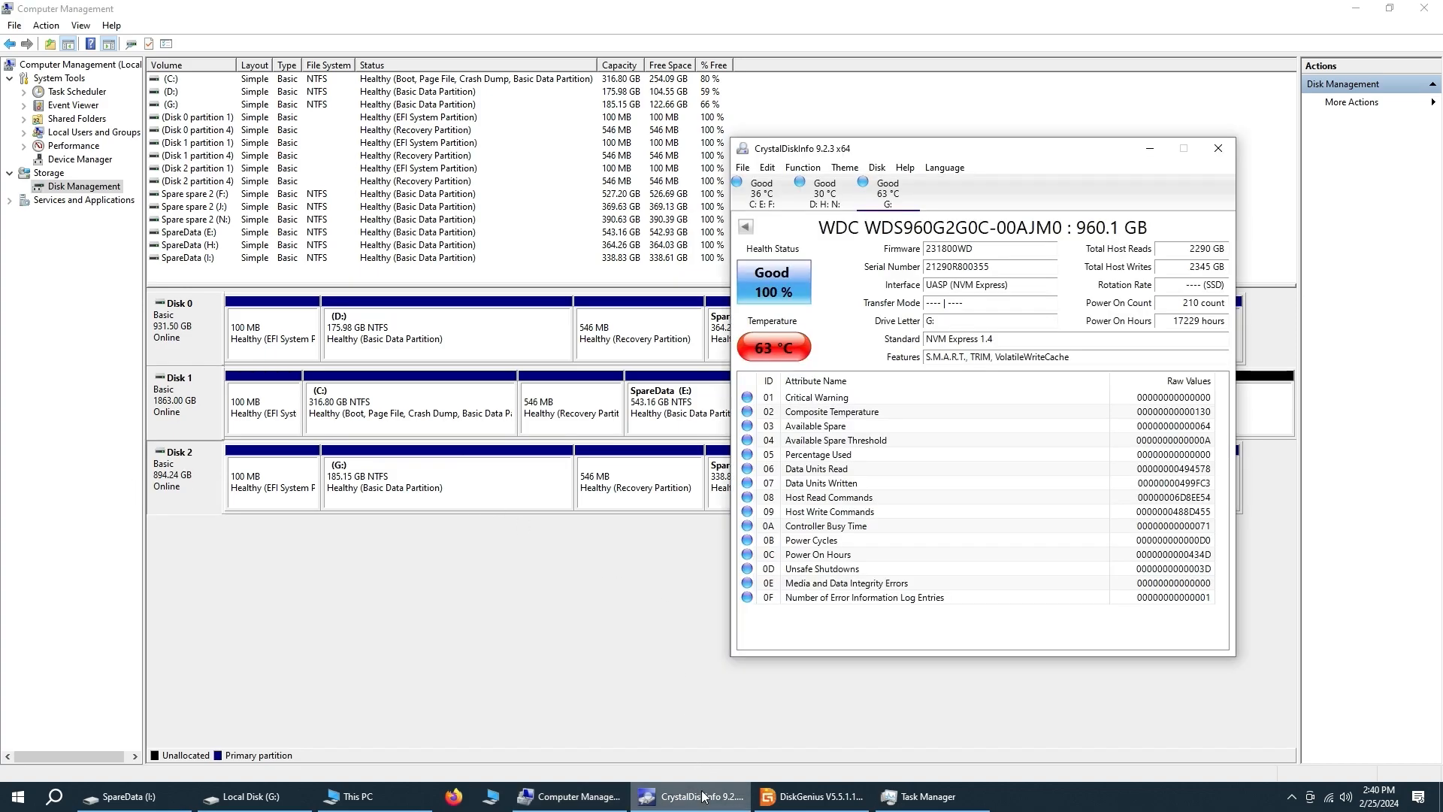
click(762, 197)
click(894, 202)
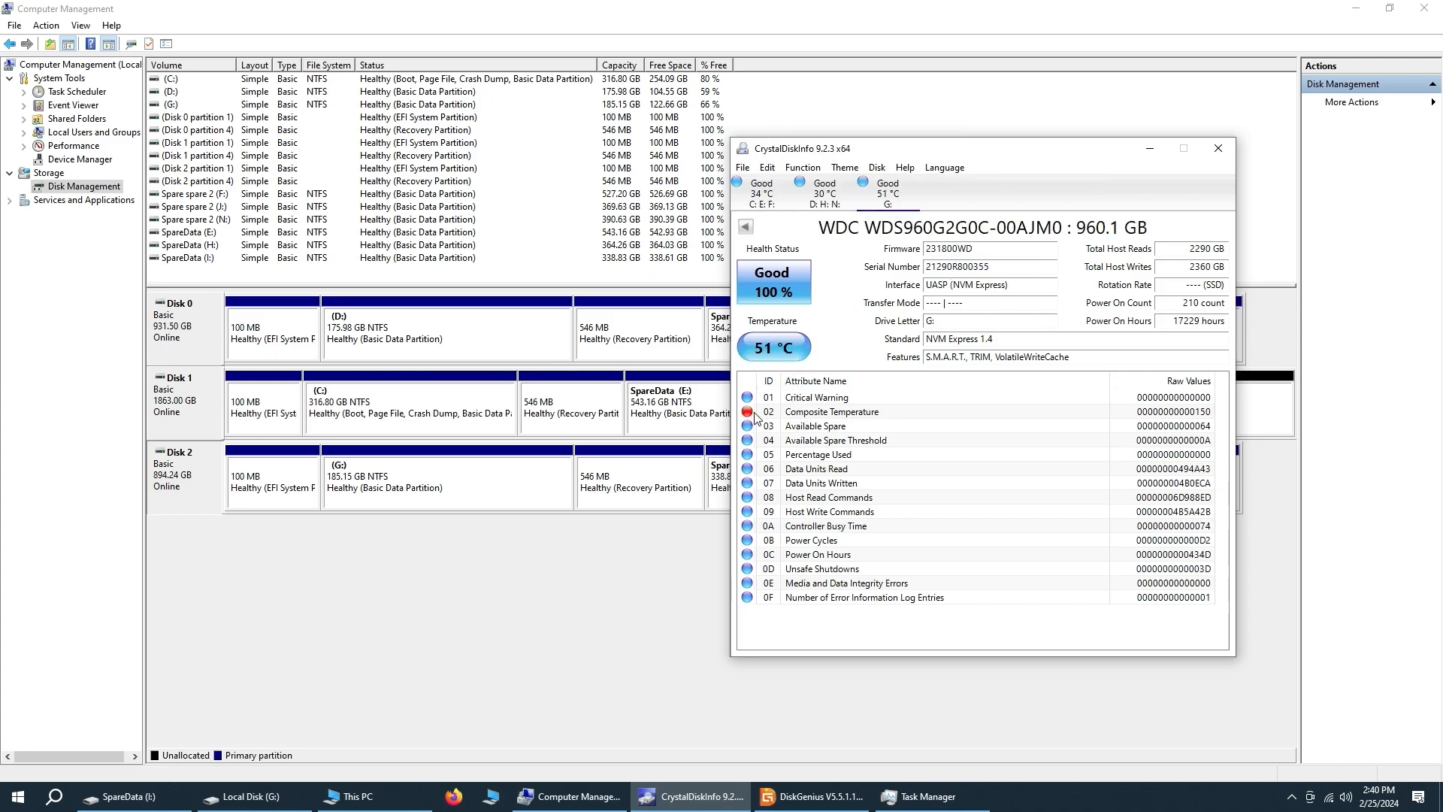
click(1197, 412)
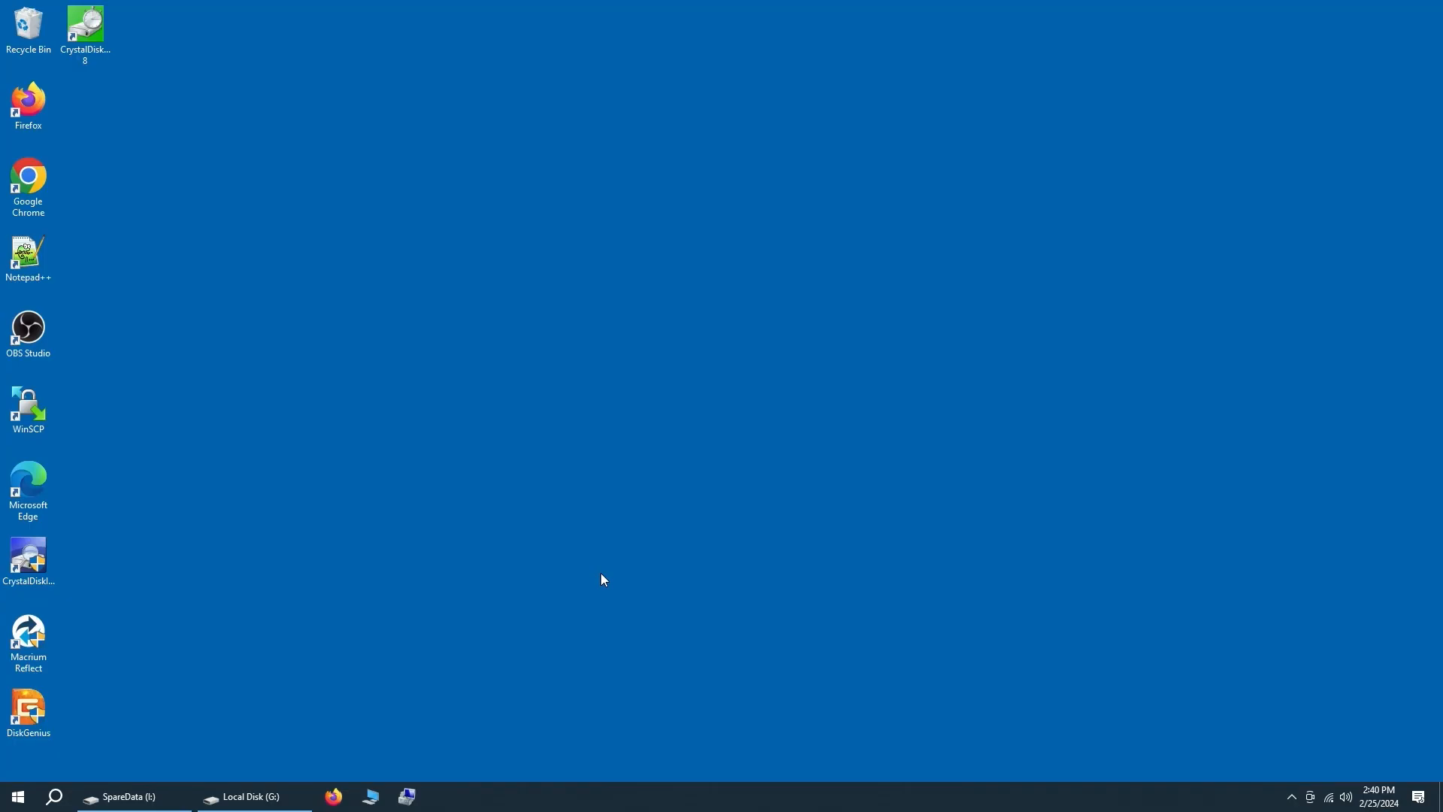
Shut down the PC.
click(18, 796)
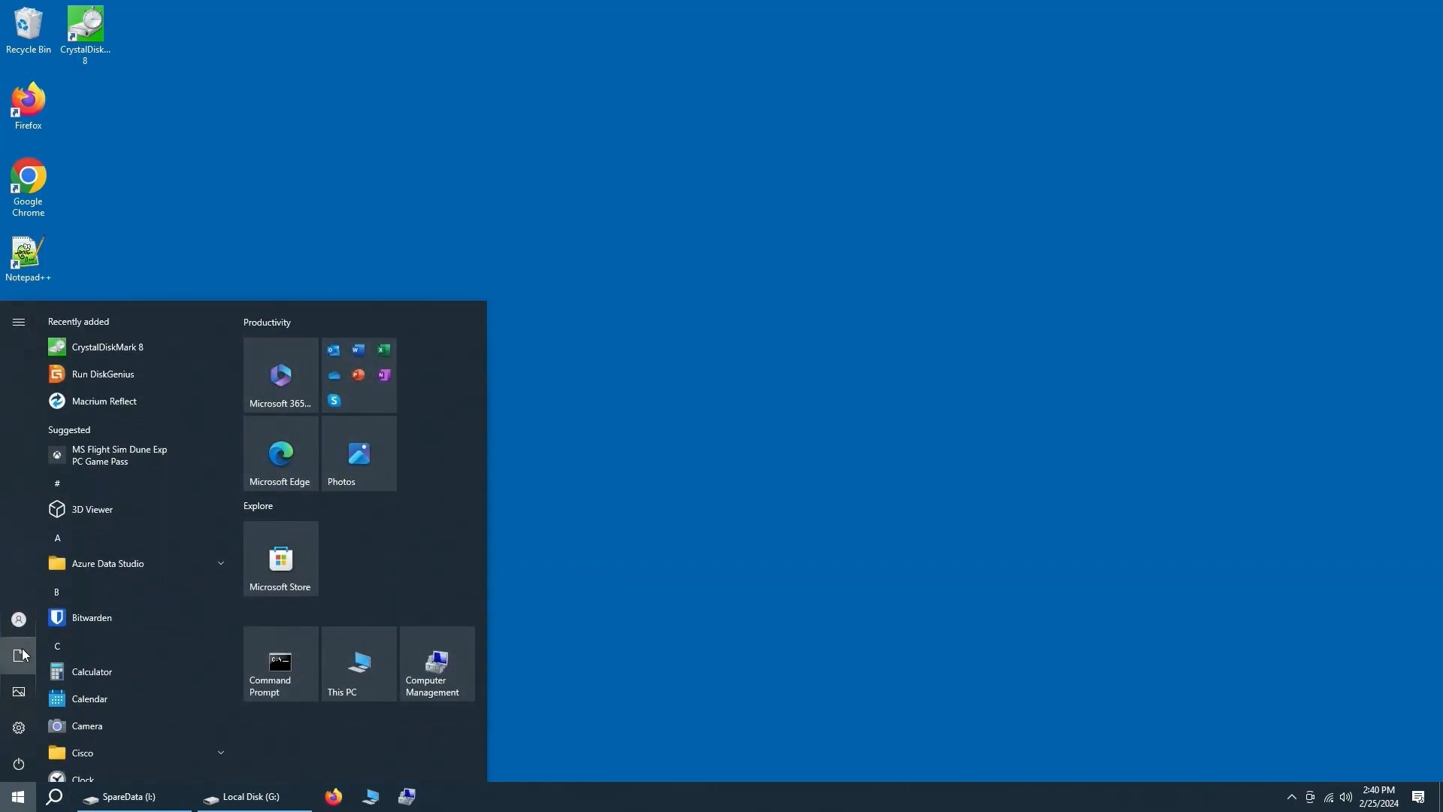
click(32, 767)
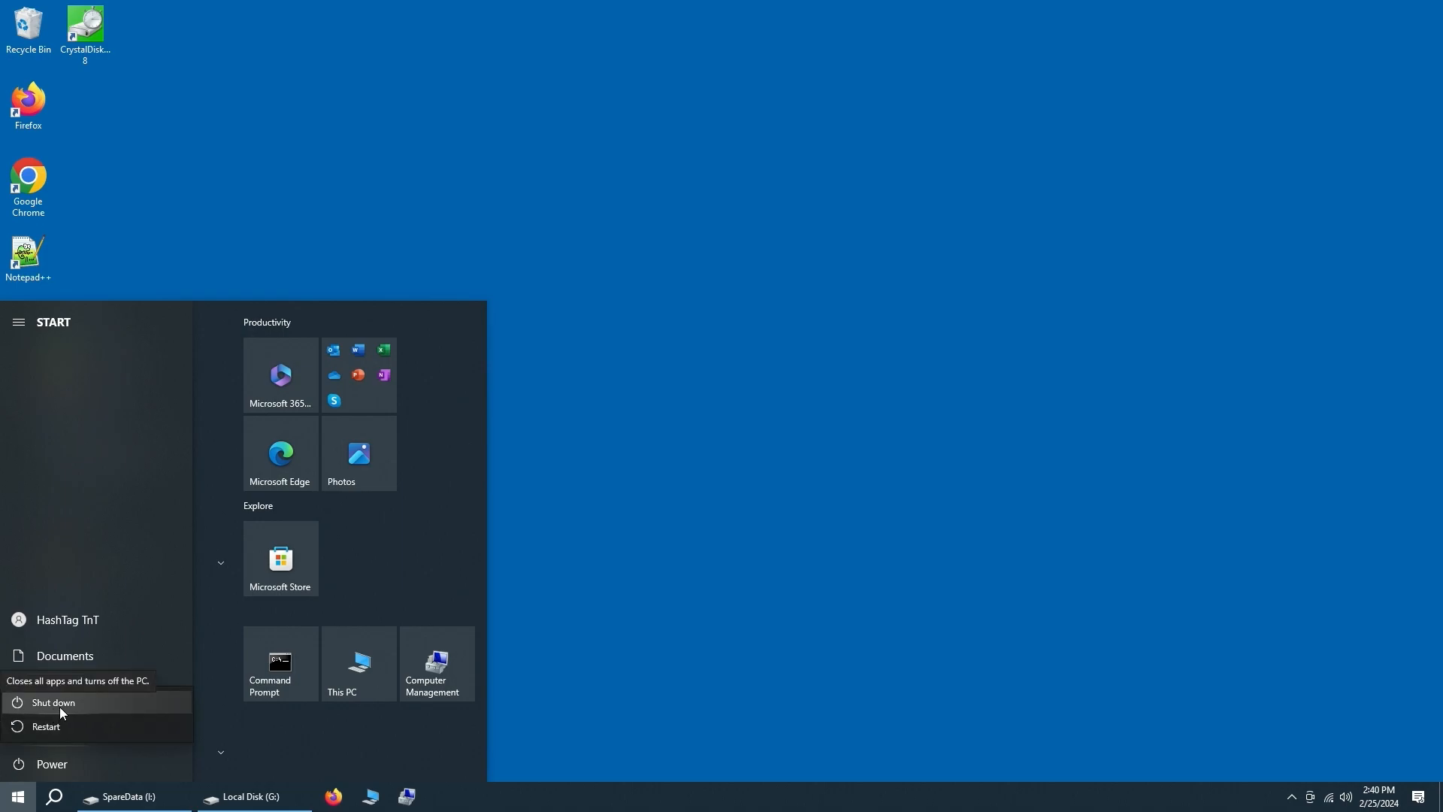
click(60, 707)
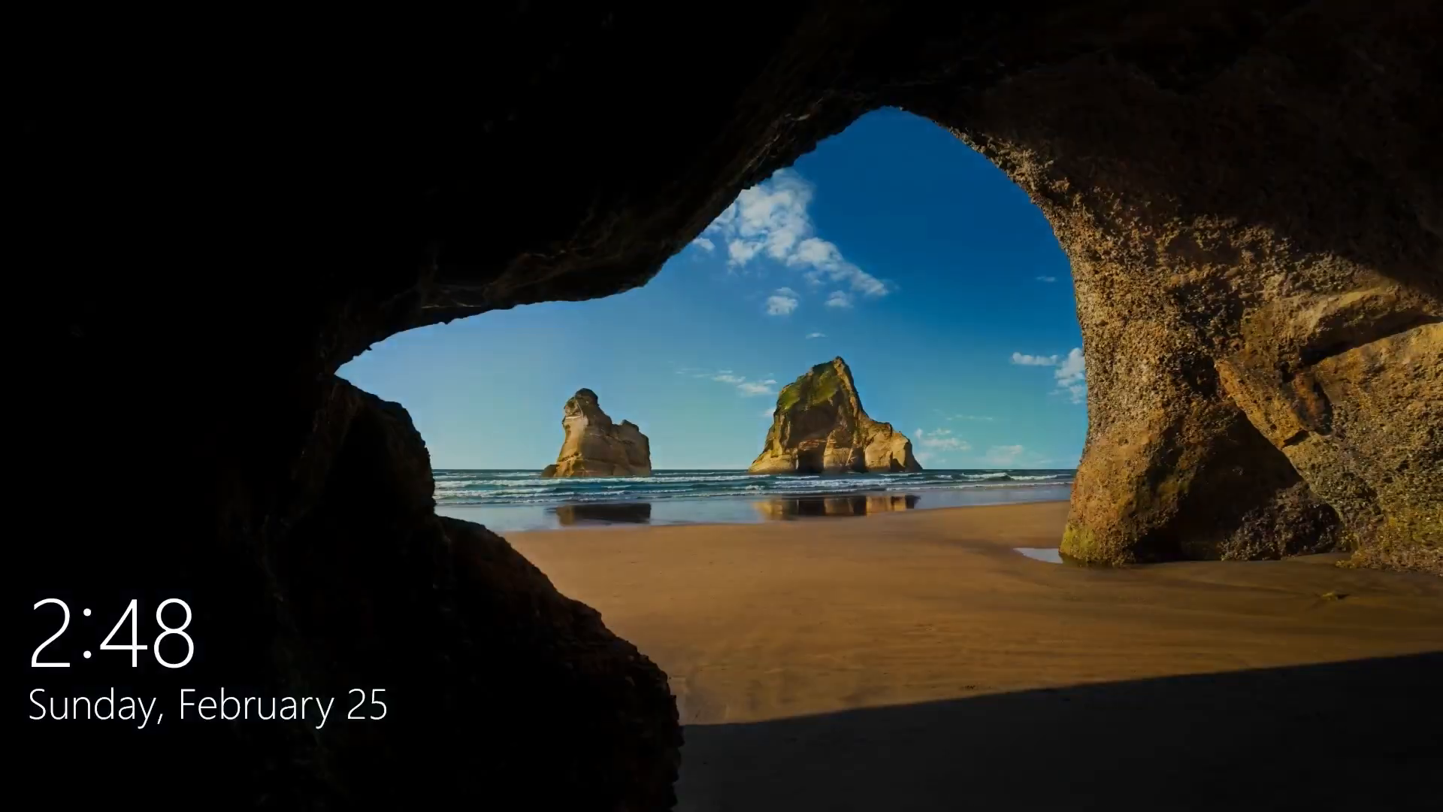
Sign in to Windows with the account password.
click(711, 455)
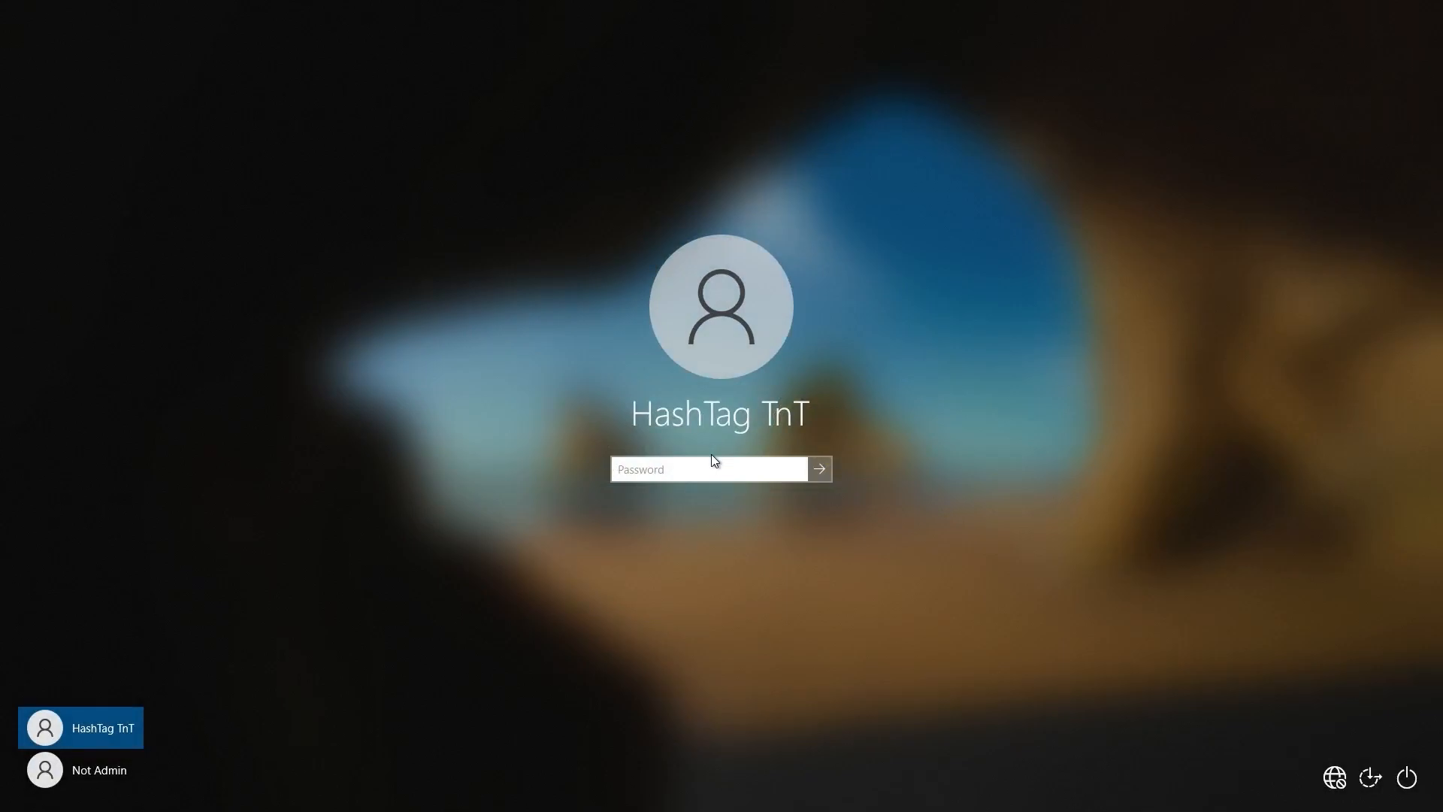
text(•)
key(BackSpace)
text(•••••••••••••)
key(Return)
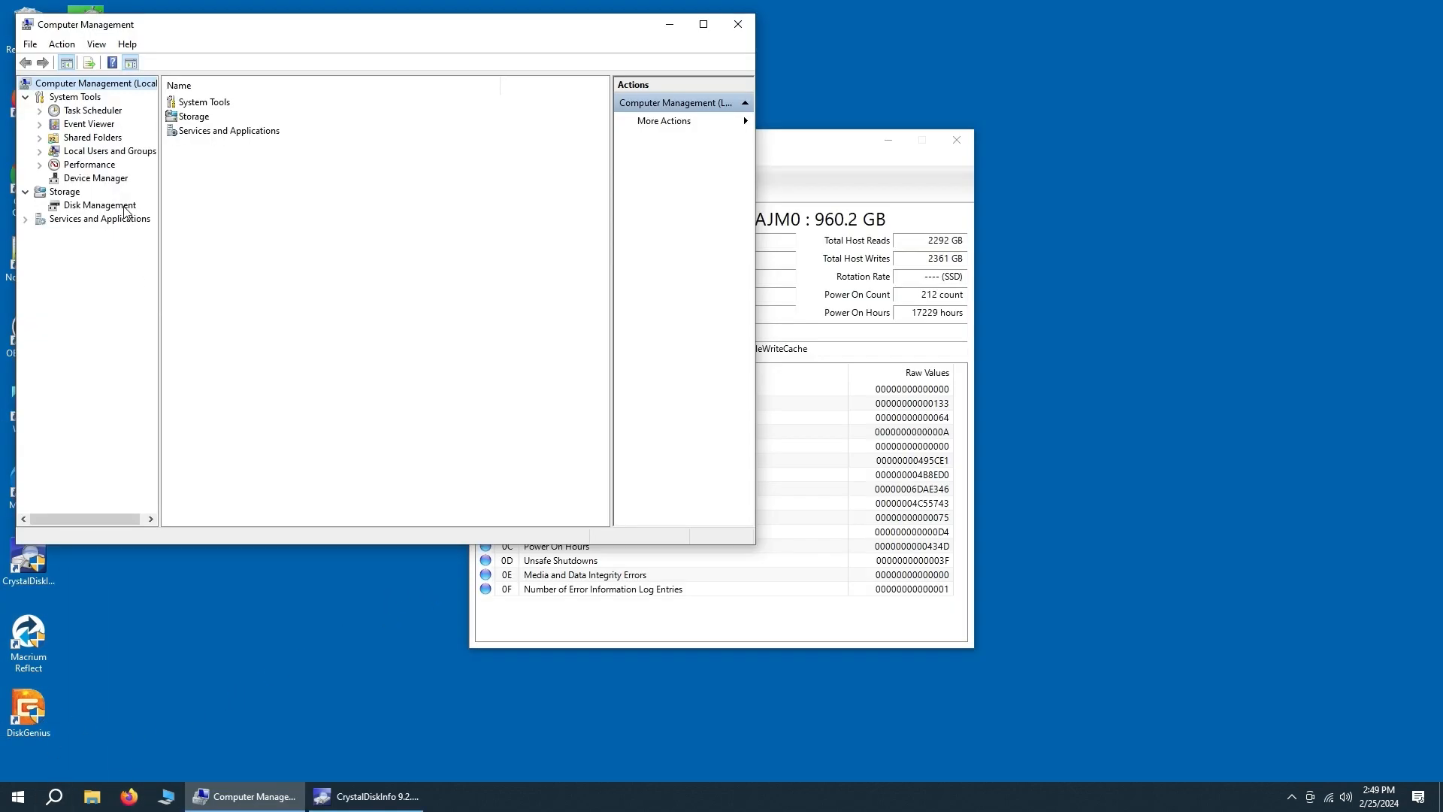
Inspect the C:, recovery and SpareData (D:) partitions of Disk 0 in Disk Management.
click(124, 208)
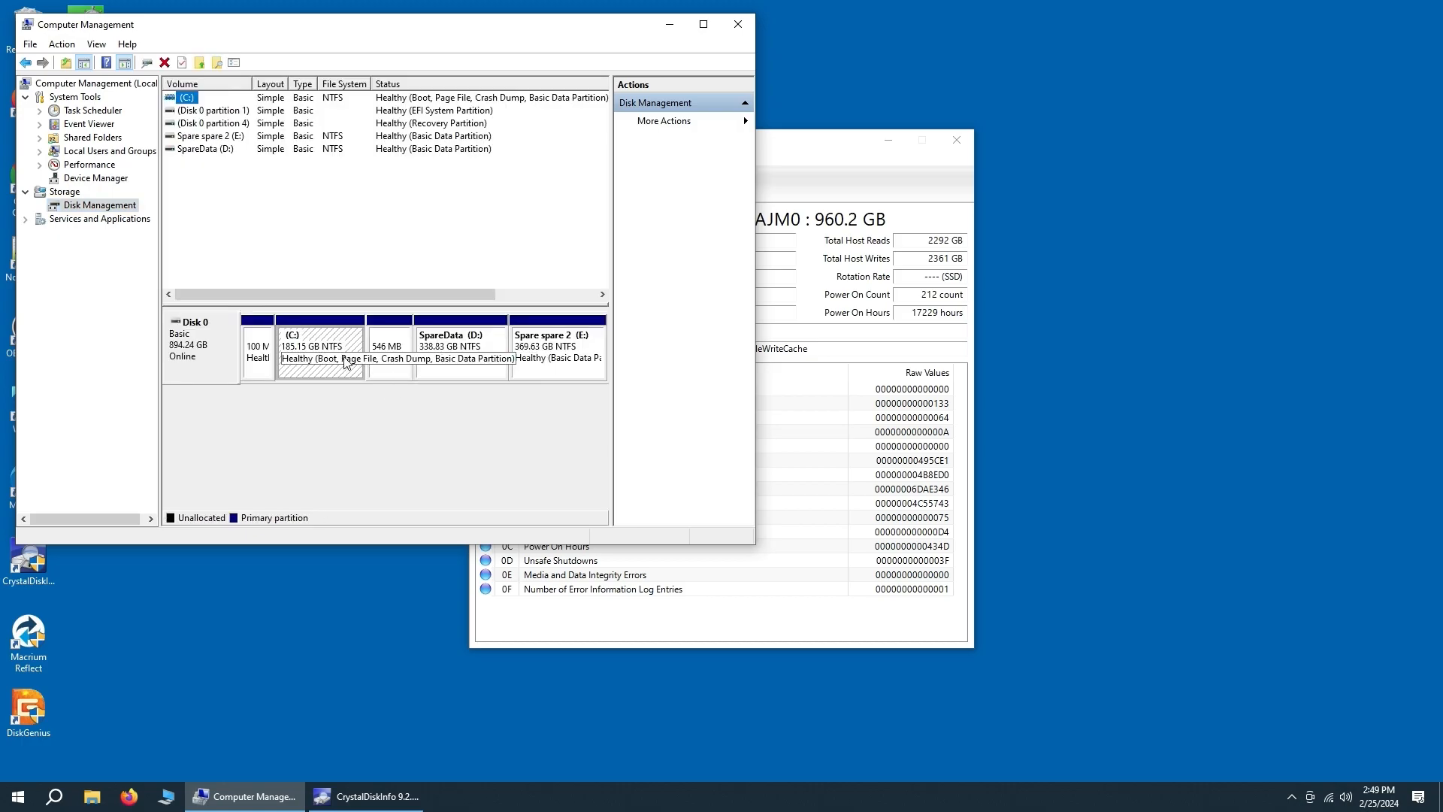
click(390, 342)
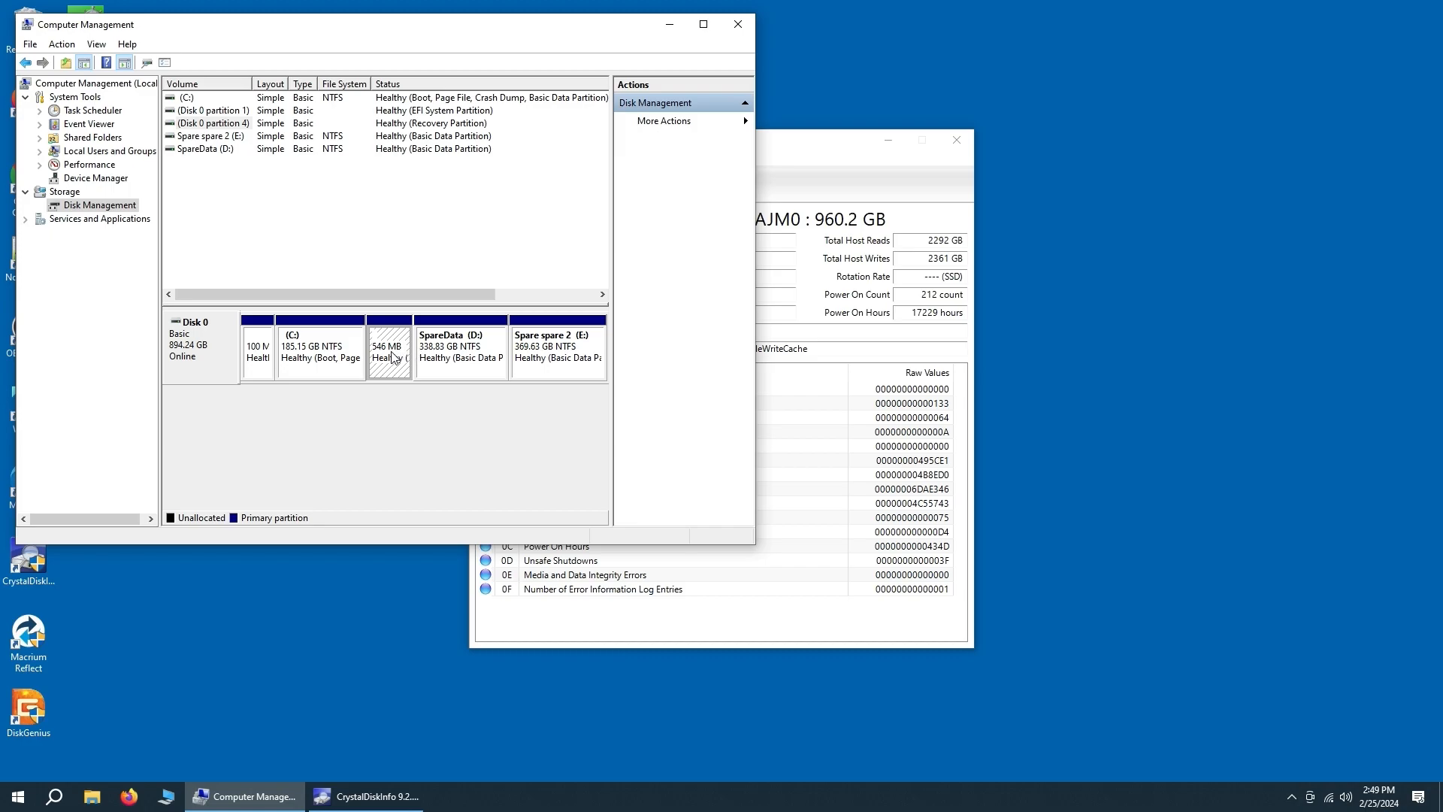
click(445, 350)
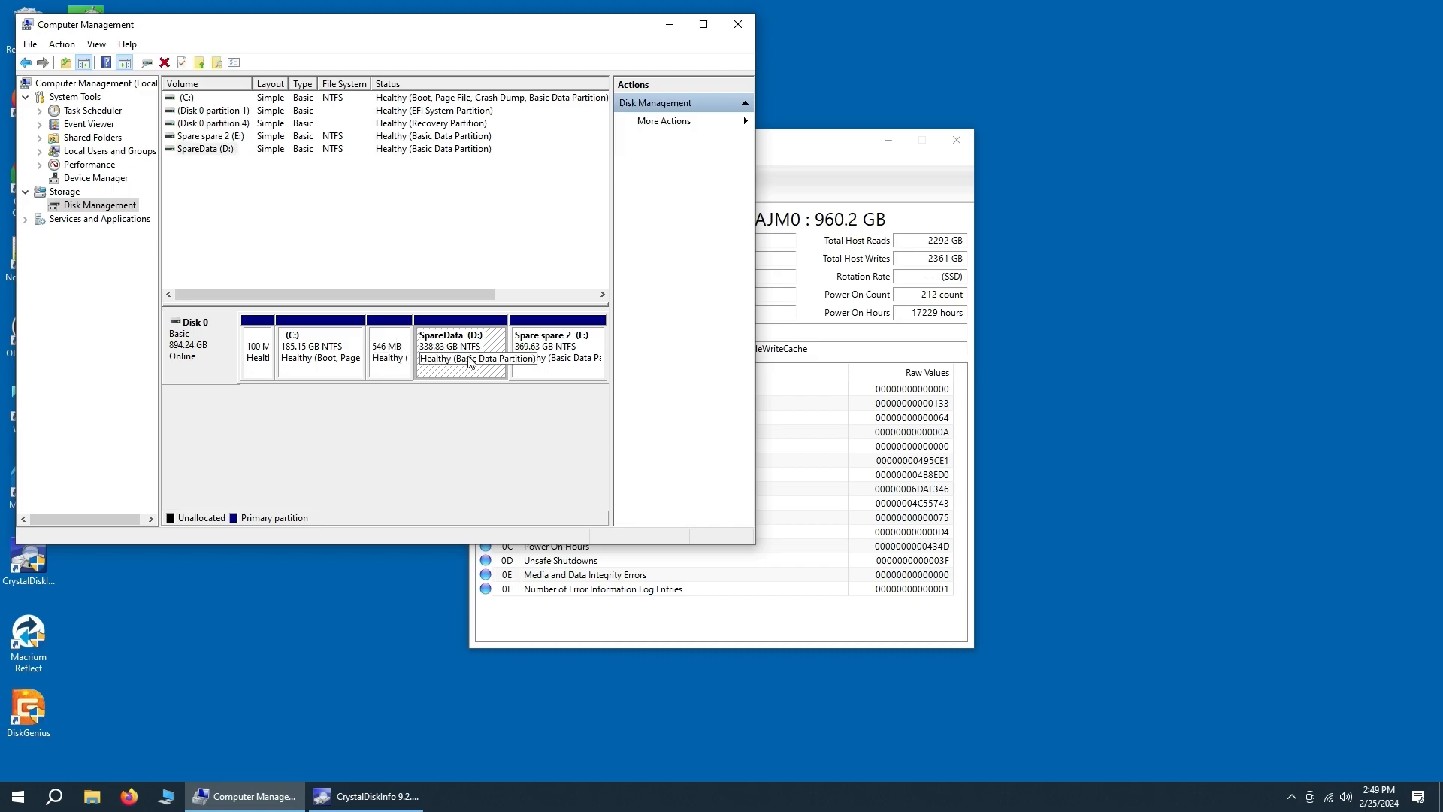
Browse the Downloads folder and the New folder on SpareData (D:) in File Explorer to check the migrated files.
key(super+e)
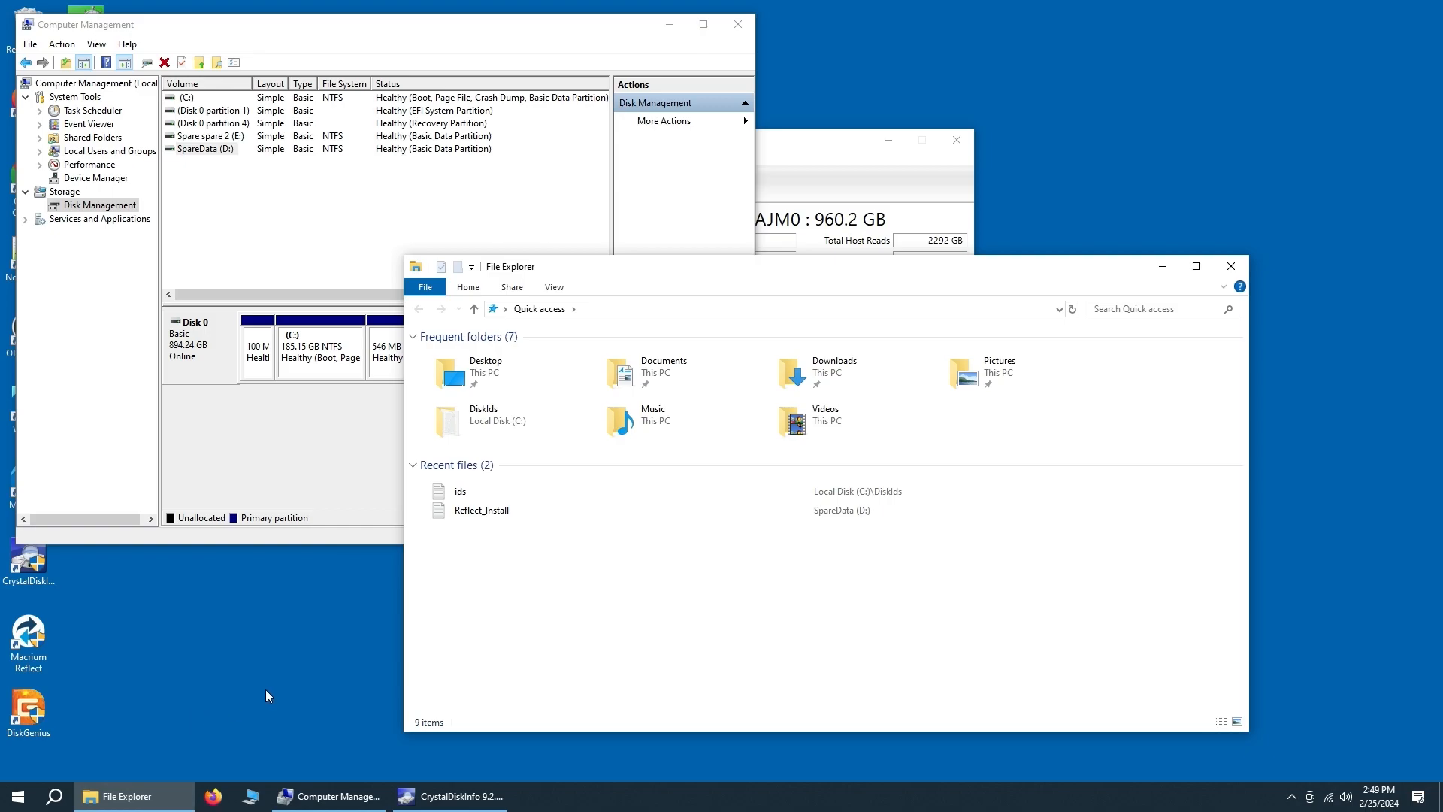
double_click(827, 374)
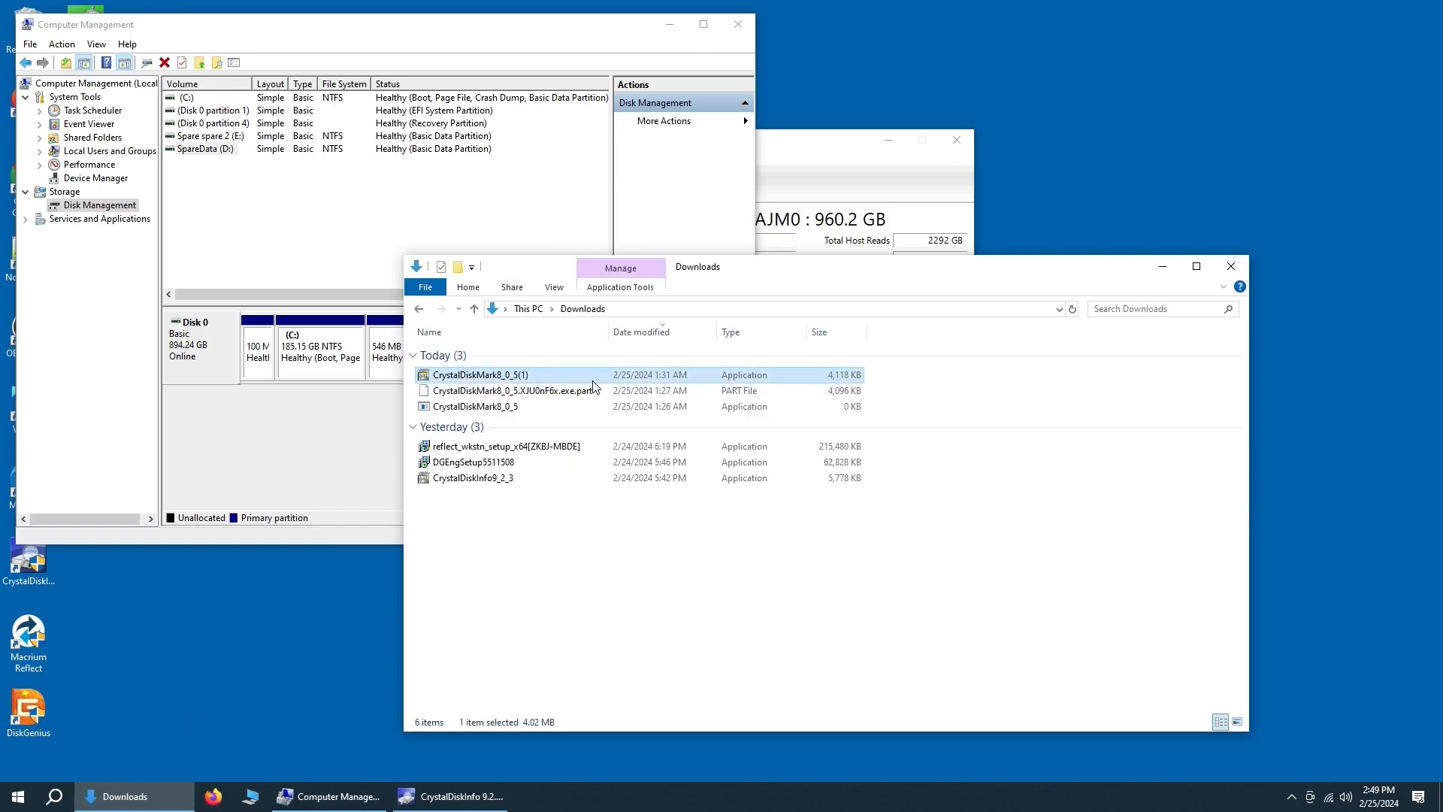
click(528, 309)
double_click(618, 483)
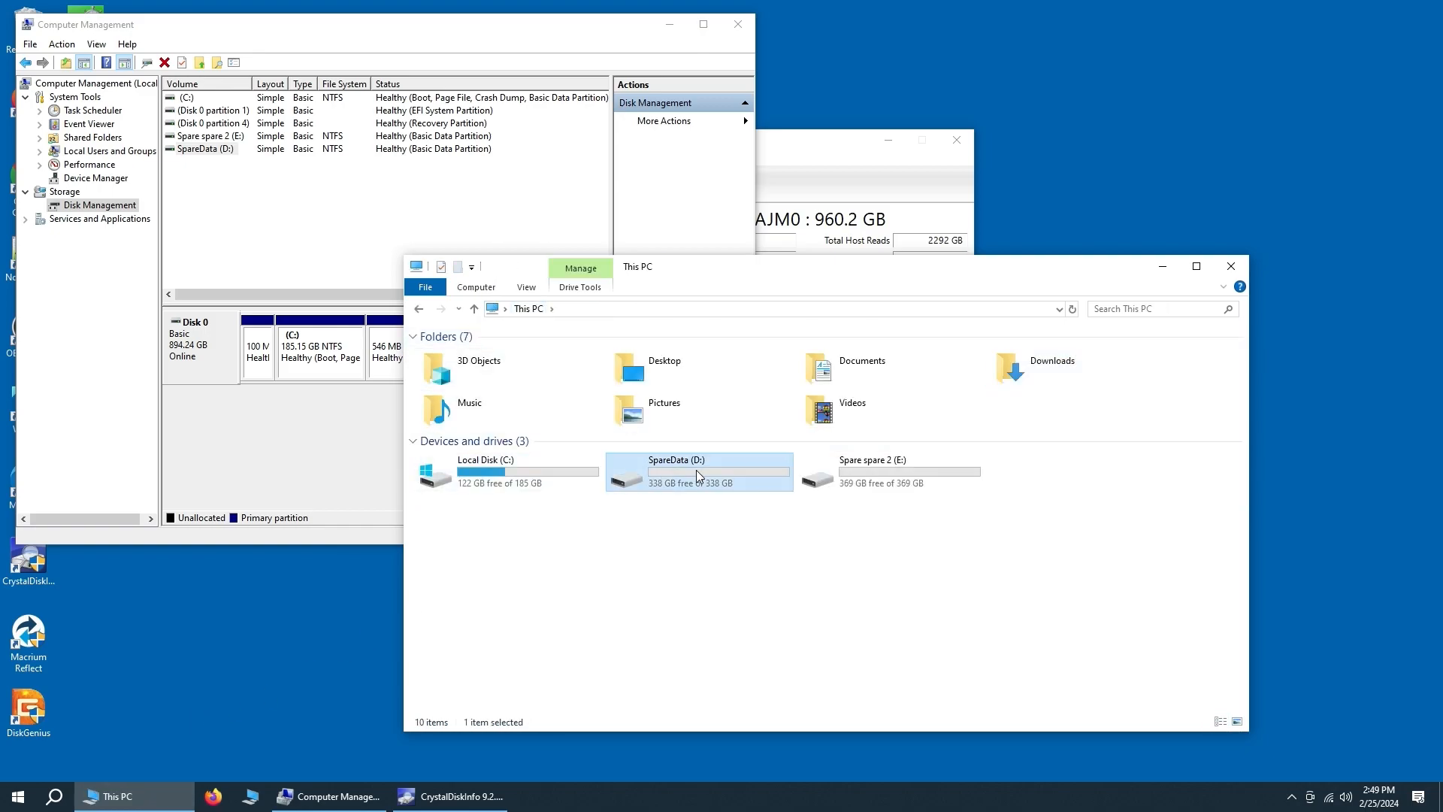
double_click(474, 355)
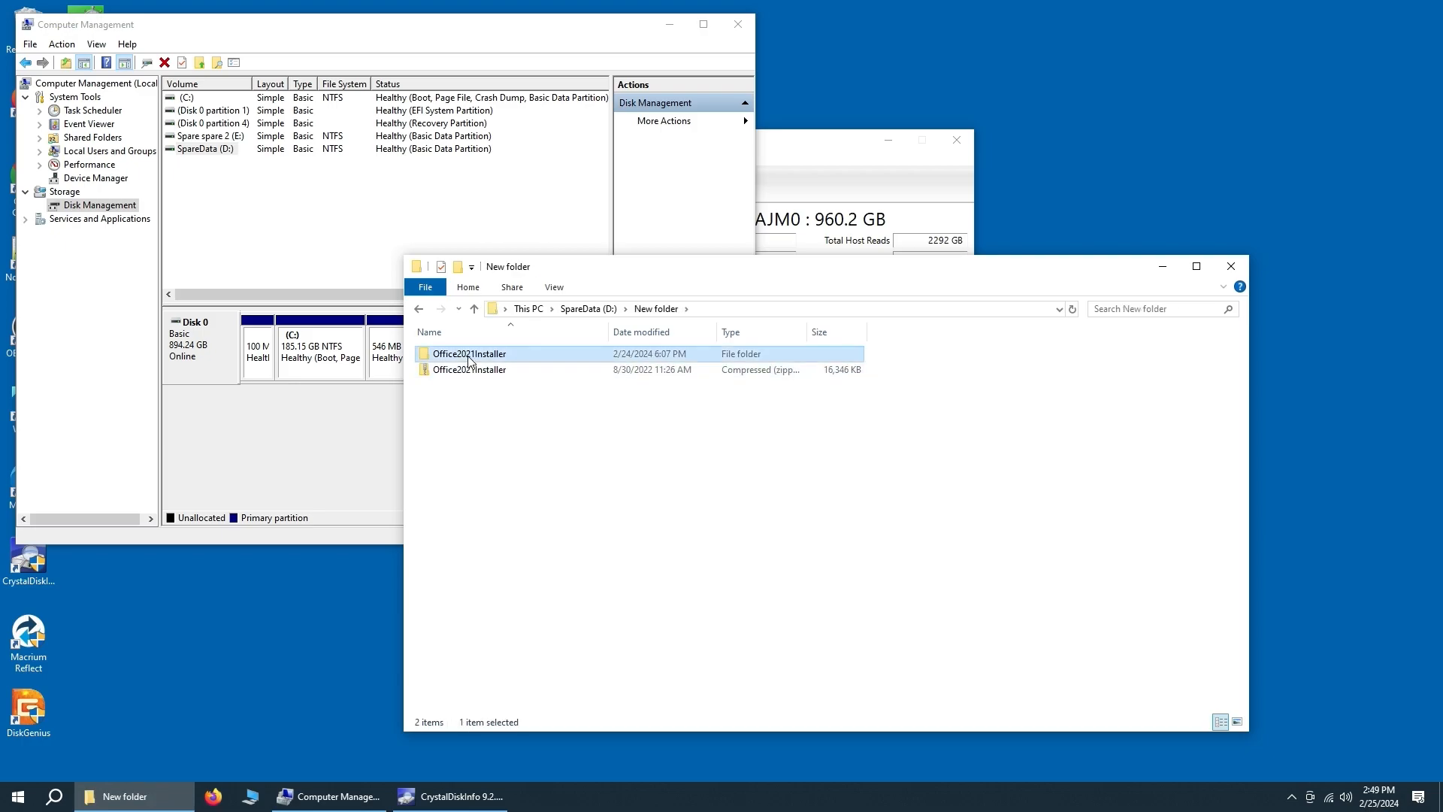
click(424, 309)
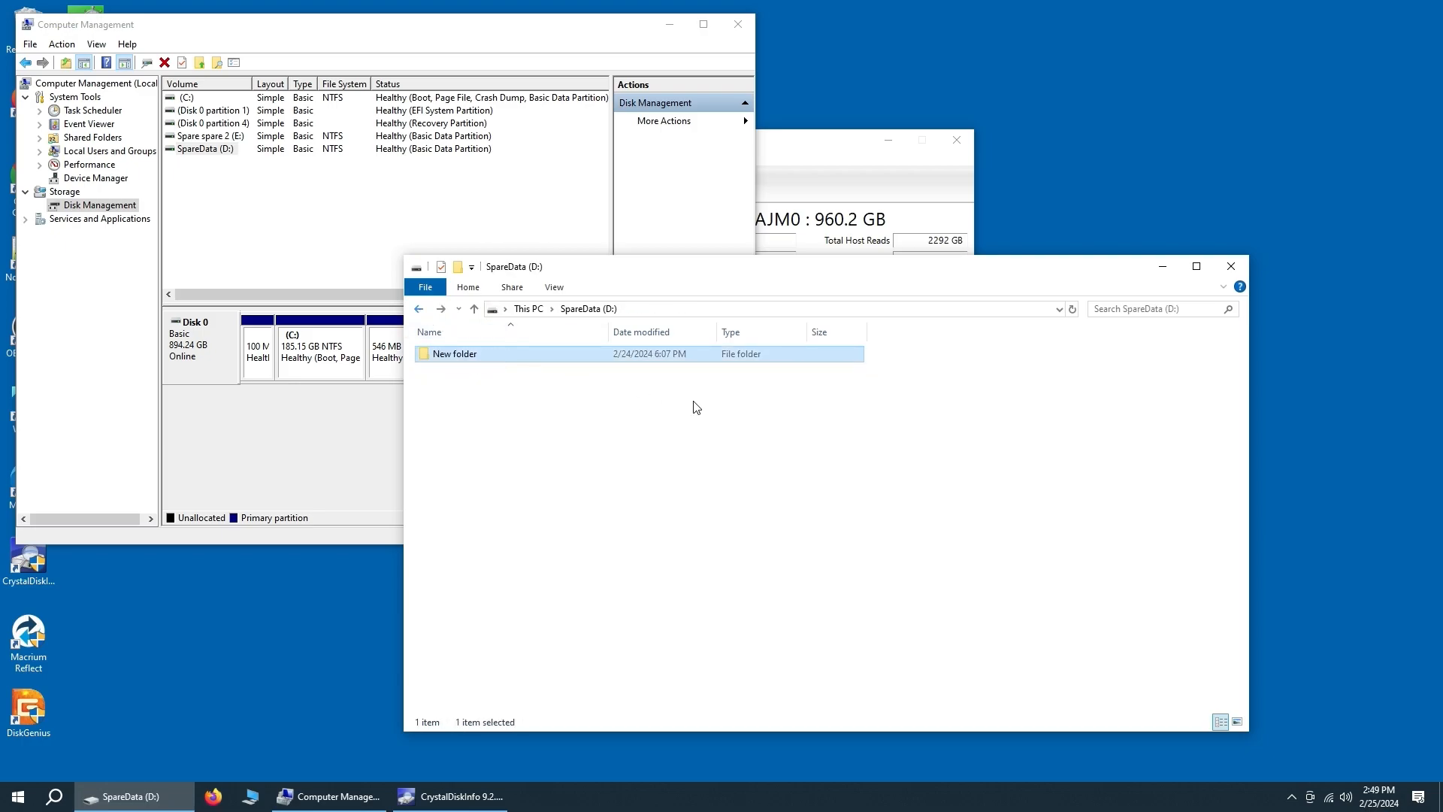
View the ids text file on Spare spare 2 (E:) and close both Notepad and File Explorer.
click(529, 309)
double_click(887, 482)
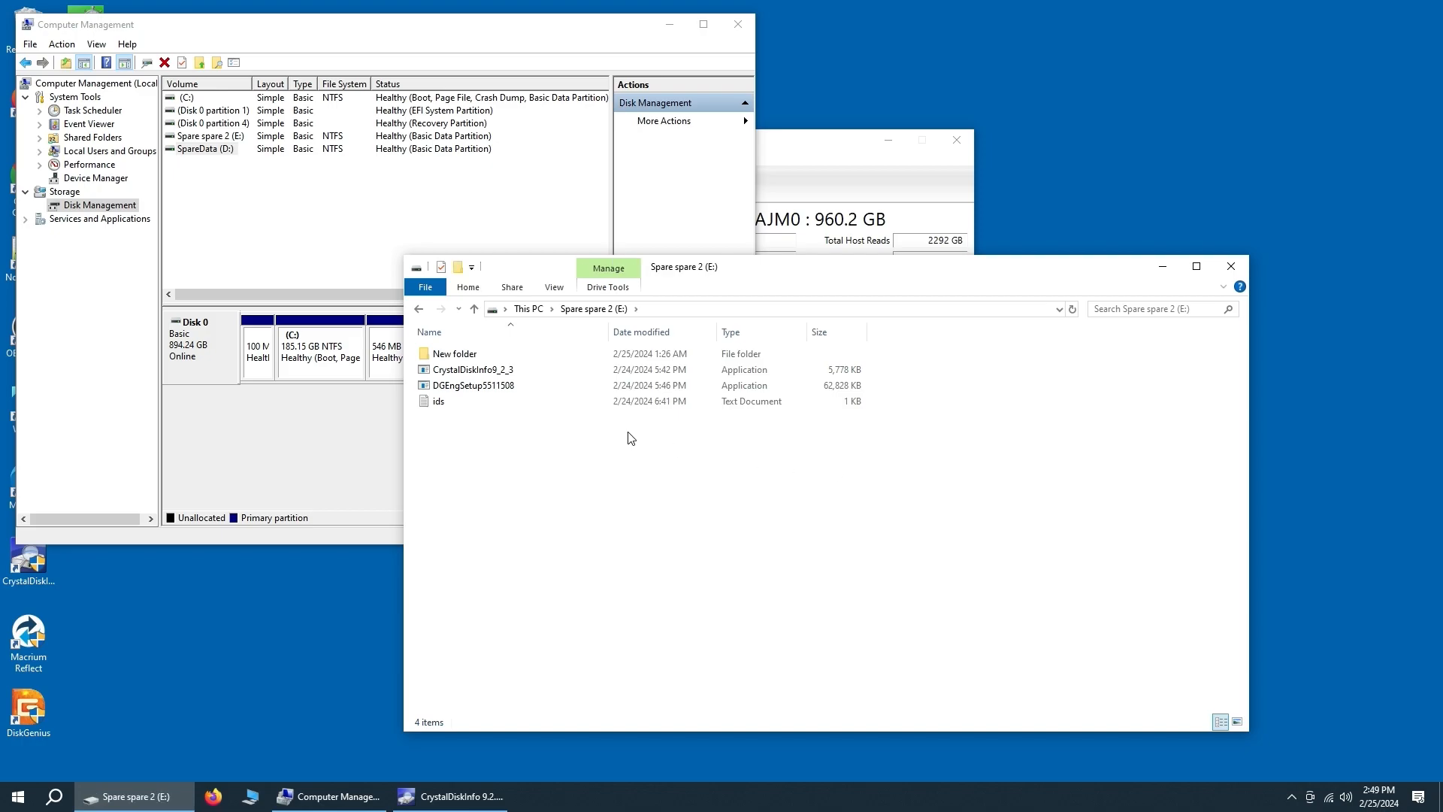
double_click(492, 401)
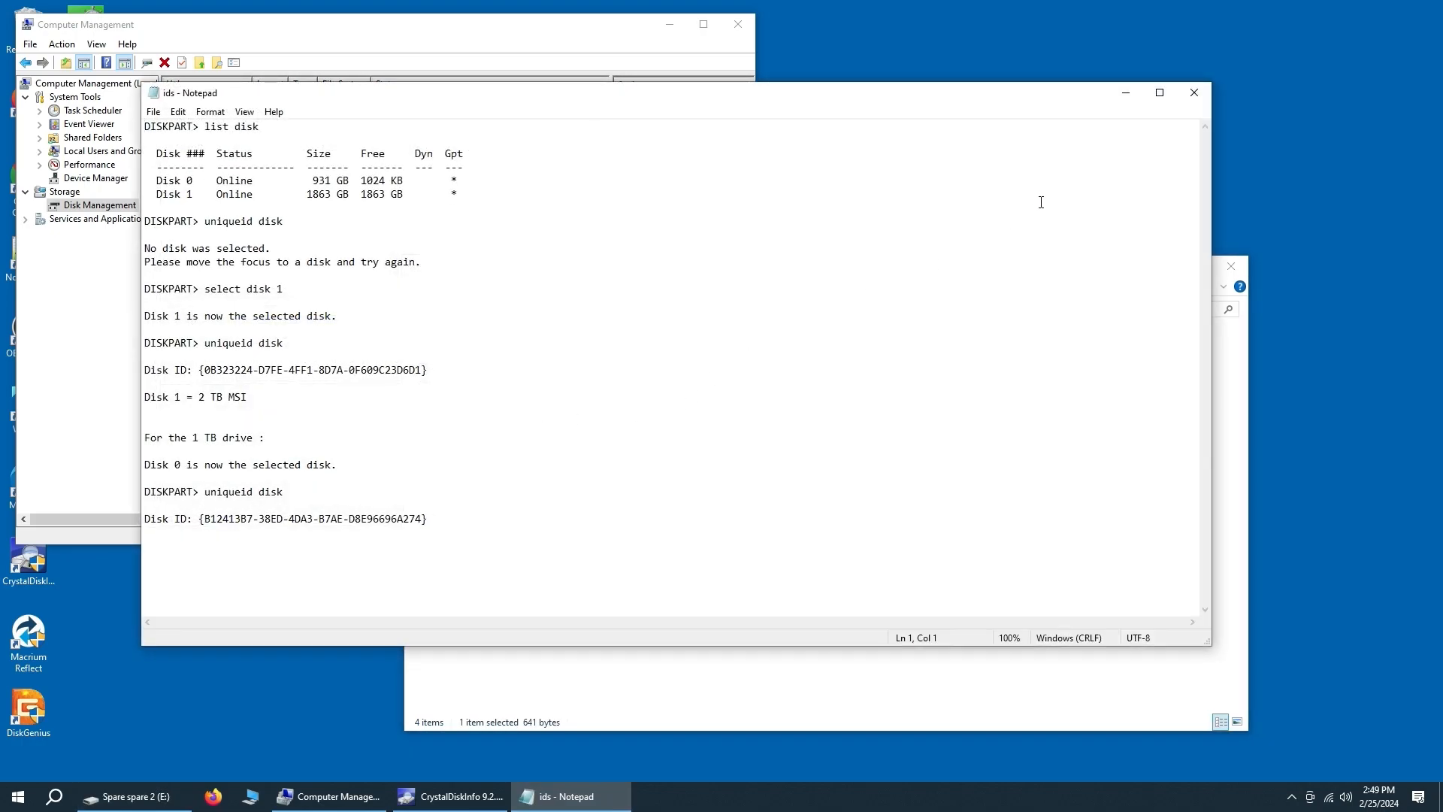
click(1190, 94)
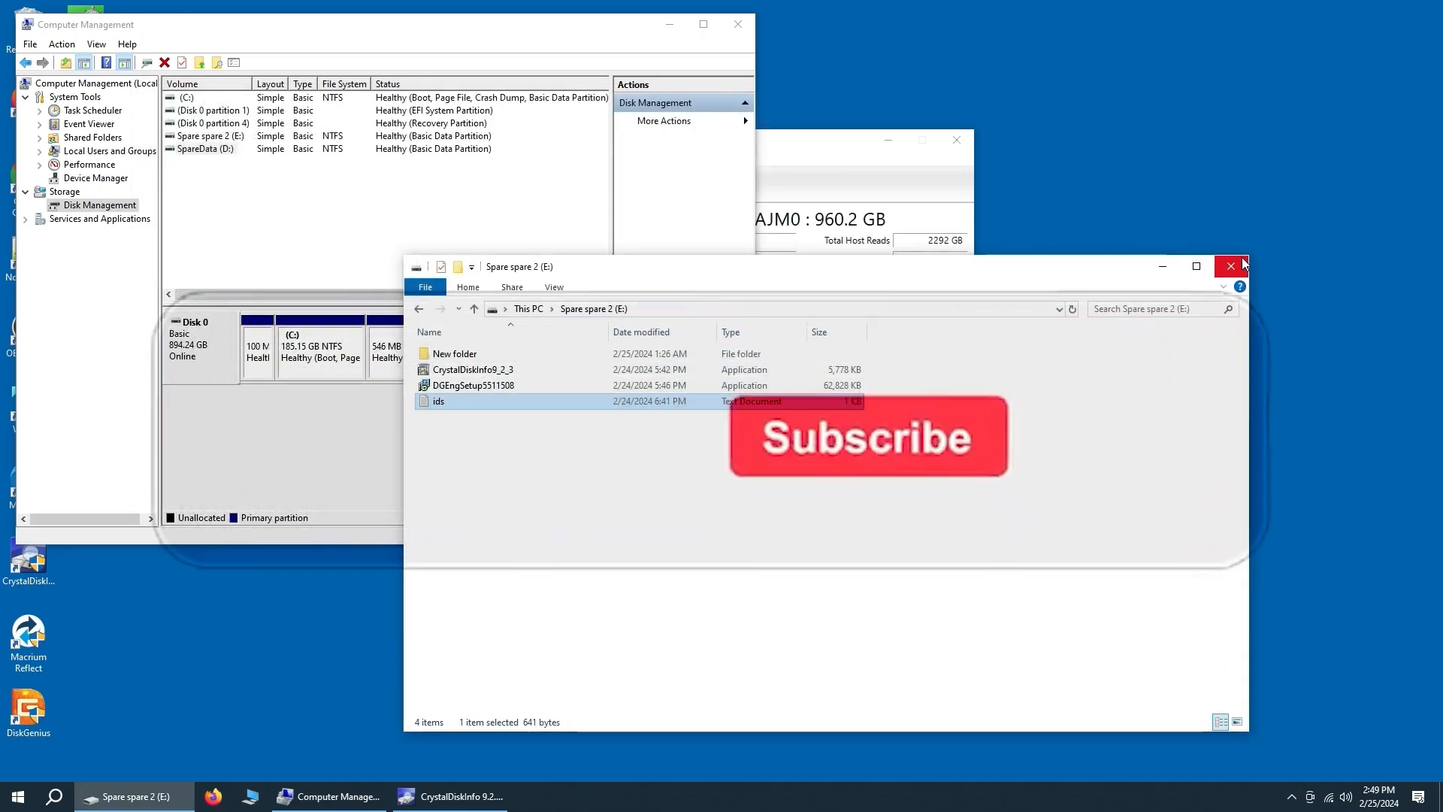
click(1231, 266)
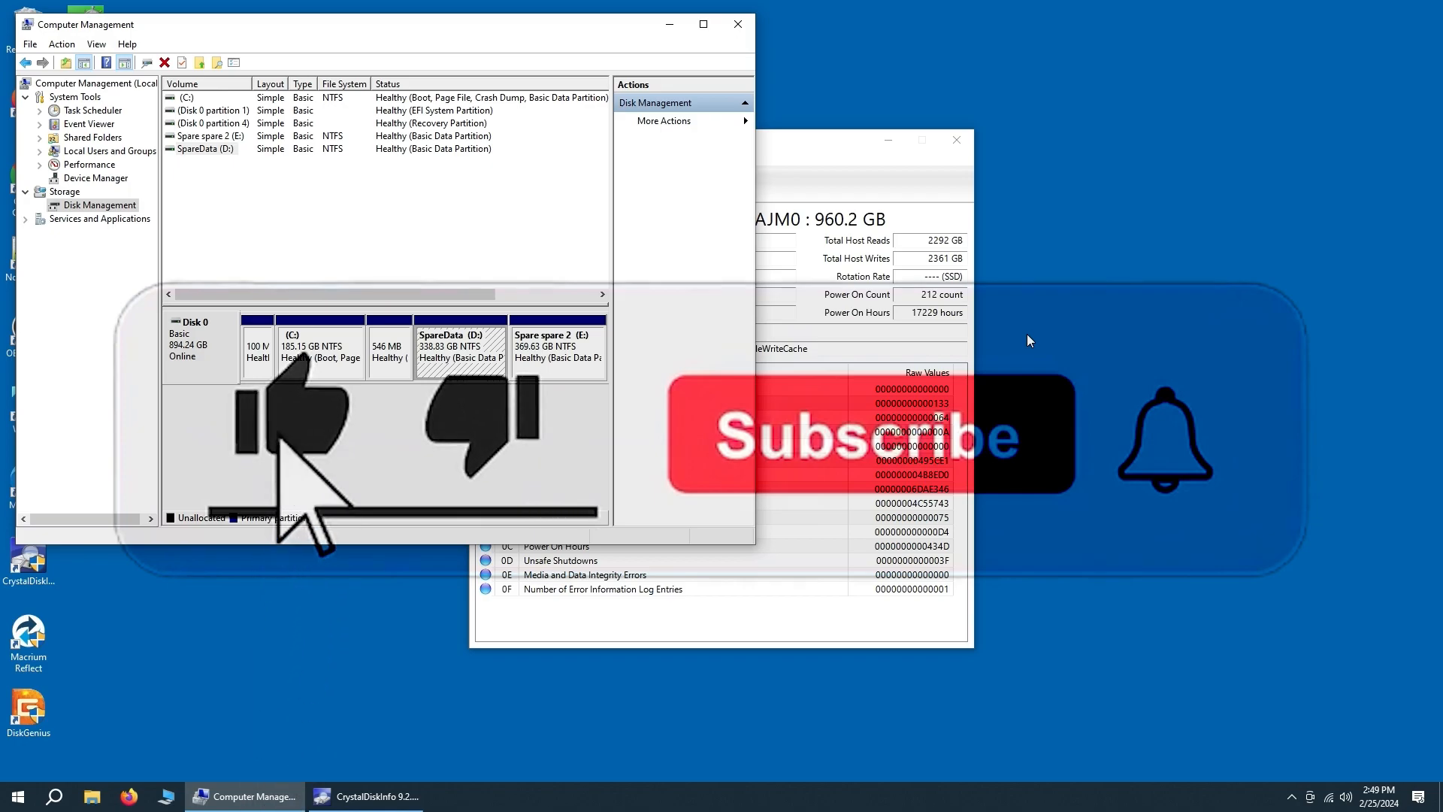